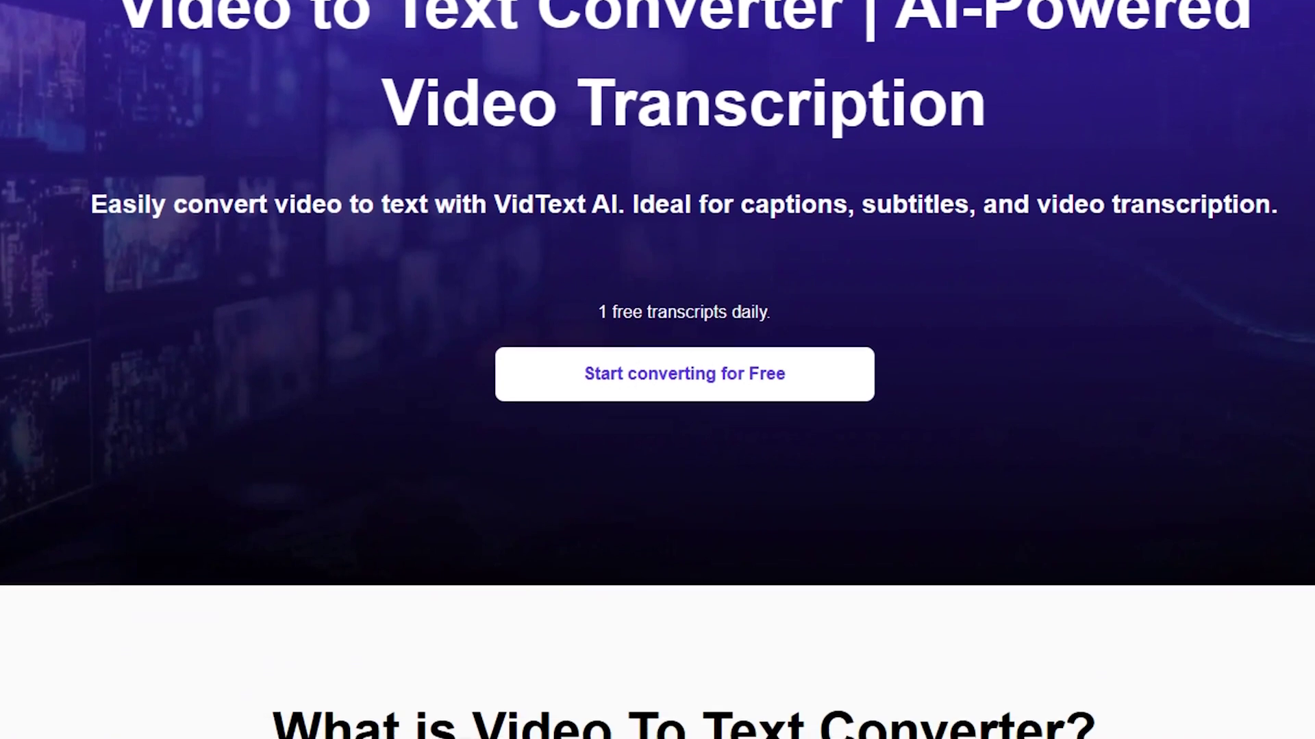
- Look over the Video to Text Converter landing page down to its file upload, link import and recording options
{"action": "scroll", "coordinate": [658, 369], "scroll_direction": "down", "scroll_amount": 3}
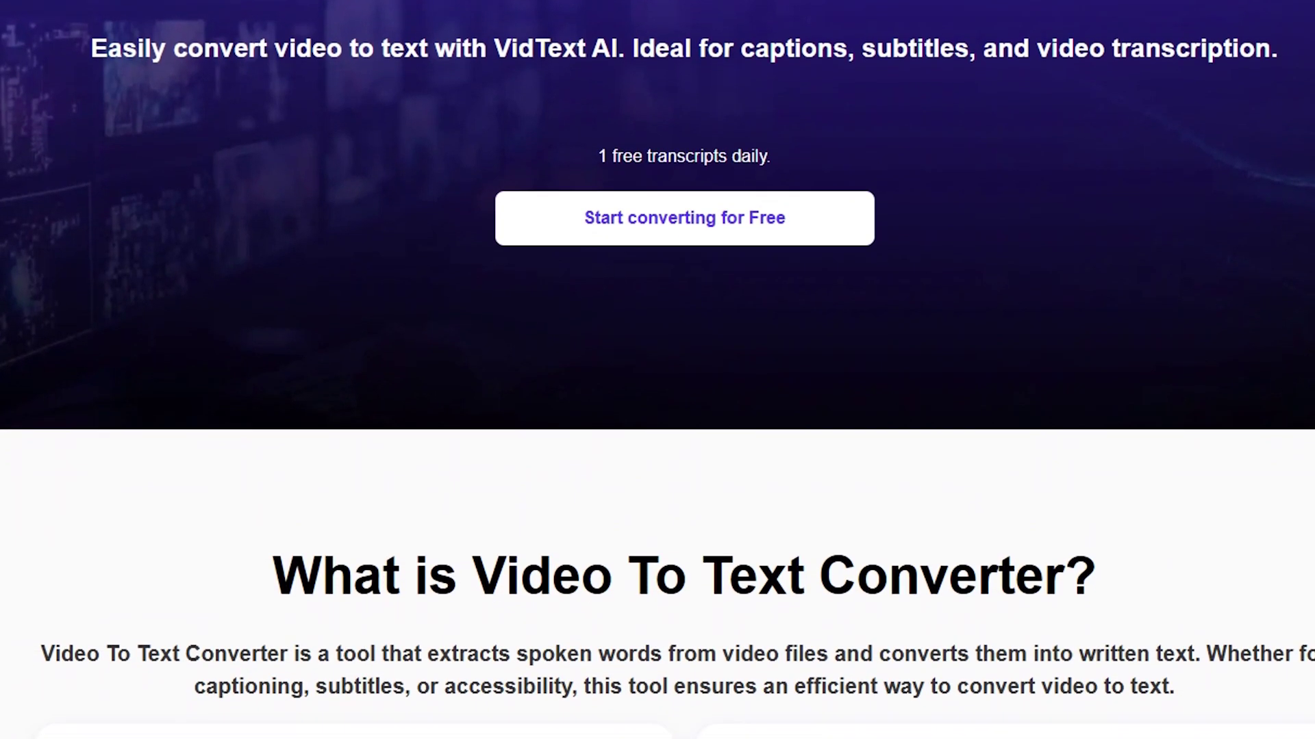
{"action": "scroll", "coordinate": [657, 370], "scroll_direction": "down", "scroll_amount": 3}
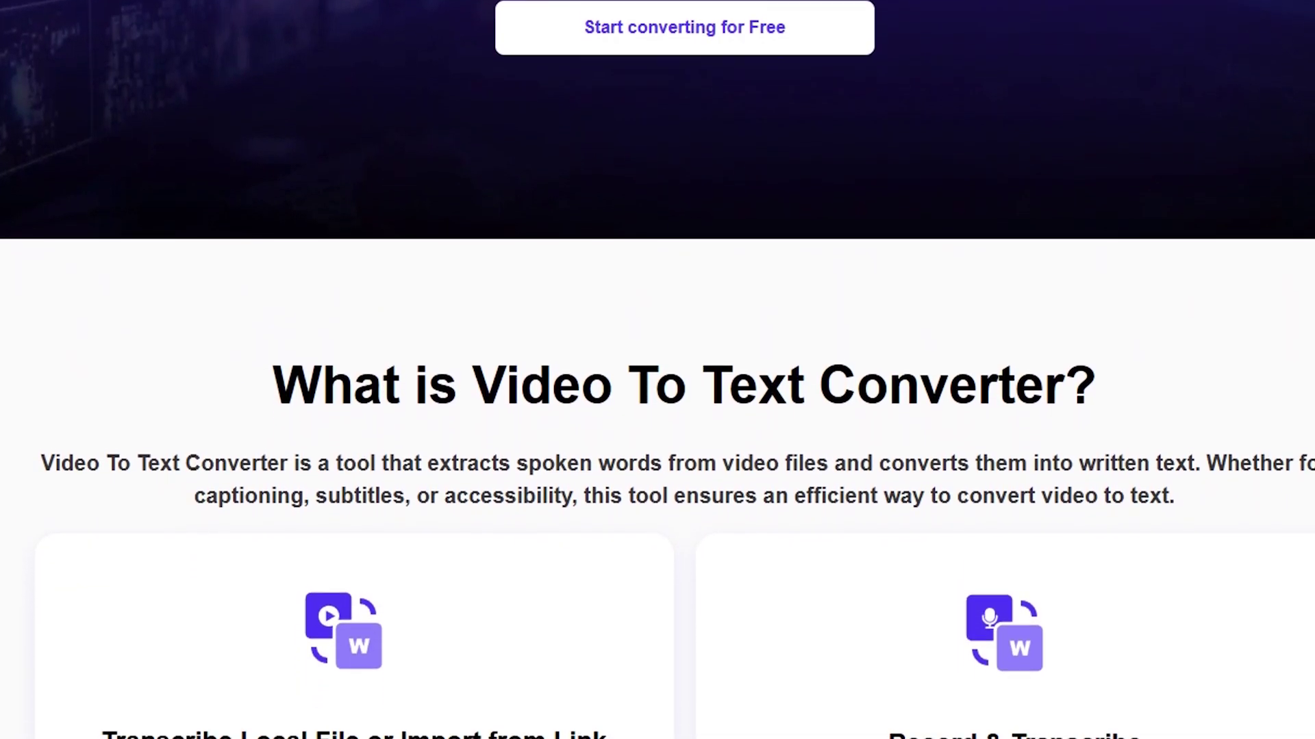
{"action": "scroll", "coordinate": [657, 370], "scroll_direction": "down", "scroll_amount": 3}
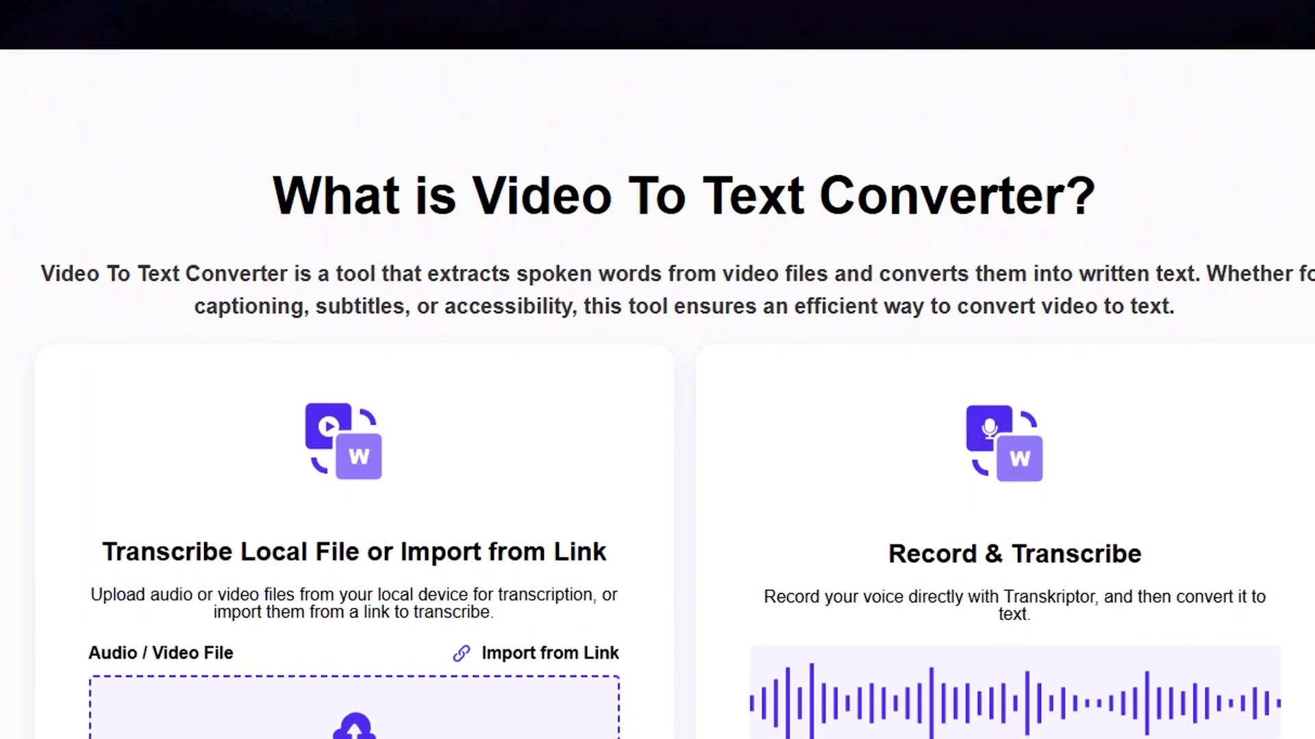
{"action": "scroll", "coordinate": [658, 369], "scroll_direction": "down", "scroll_amount": 3}
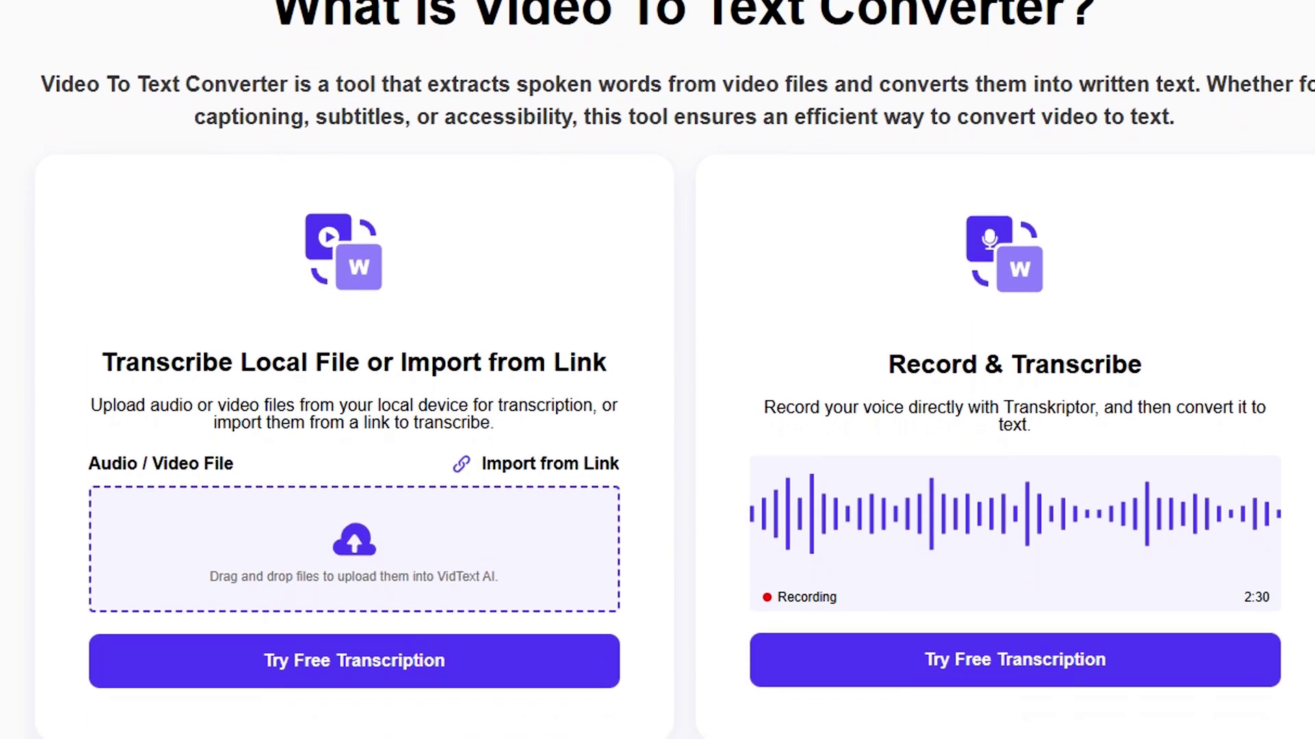
{"action": "scroll", "coordinate": [658, 369], "scroll_direction": "down", "scroll_amount": 3}
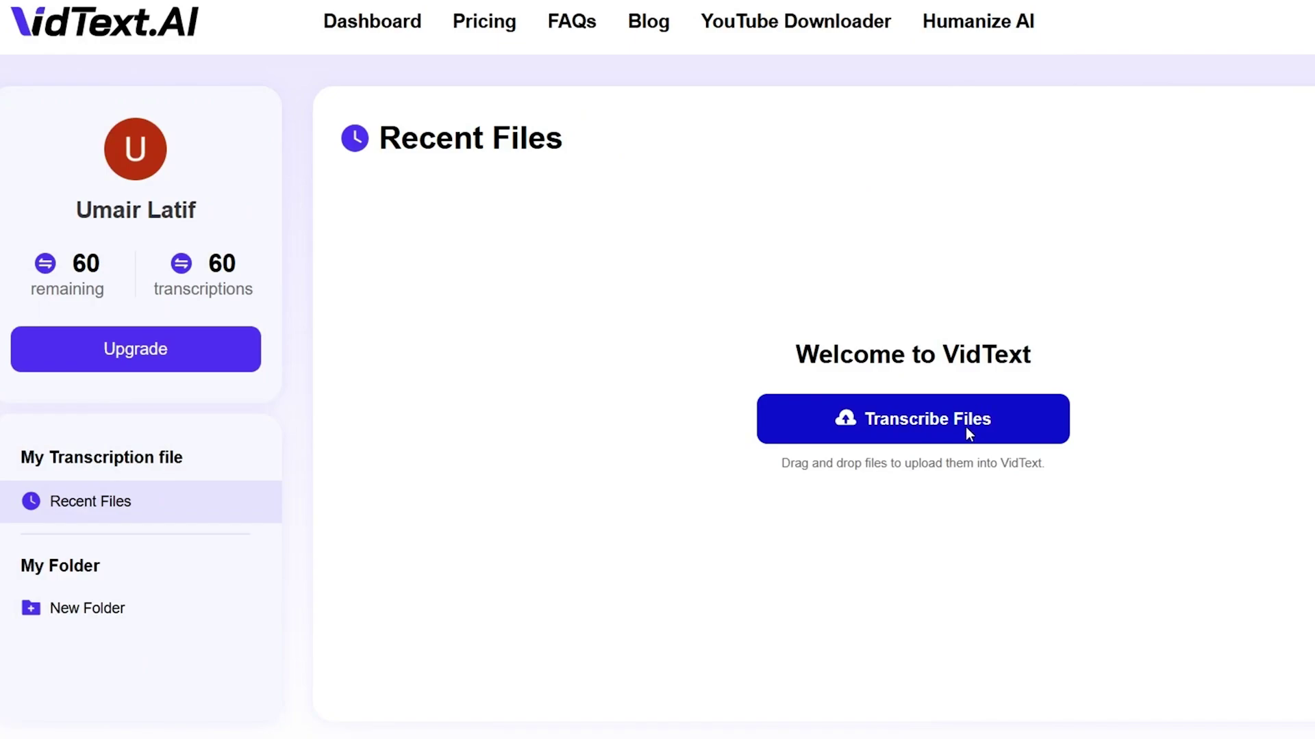
- Start a new file transcription, add the "Create Product Videos with AI" video, and review the transcription options
{"action": "left_click", "coordinate": [967, 427]}
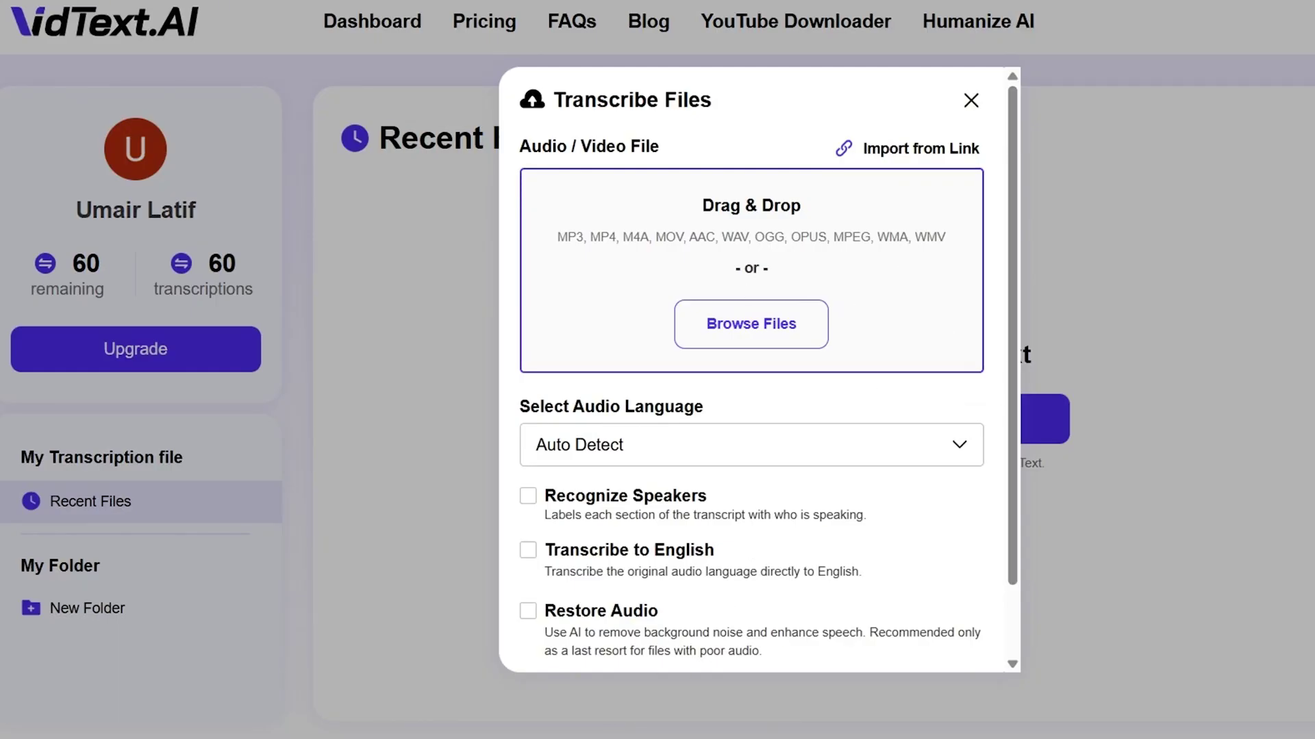
{"action": "left_click_drag", "start_coordinate": [828, 246], "coordinate": [792, 235]}
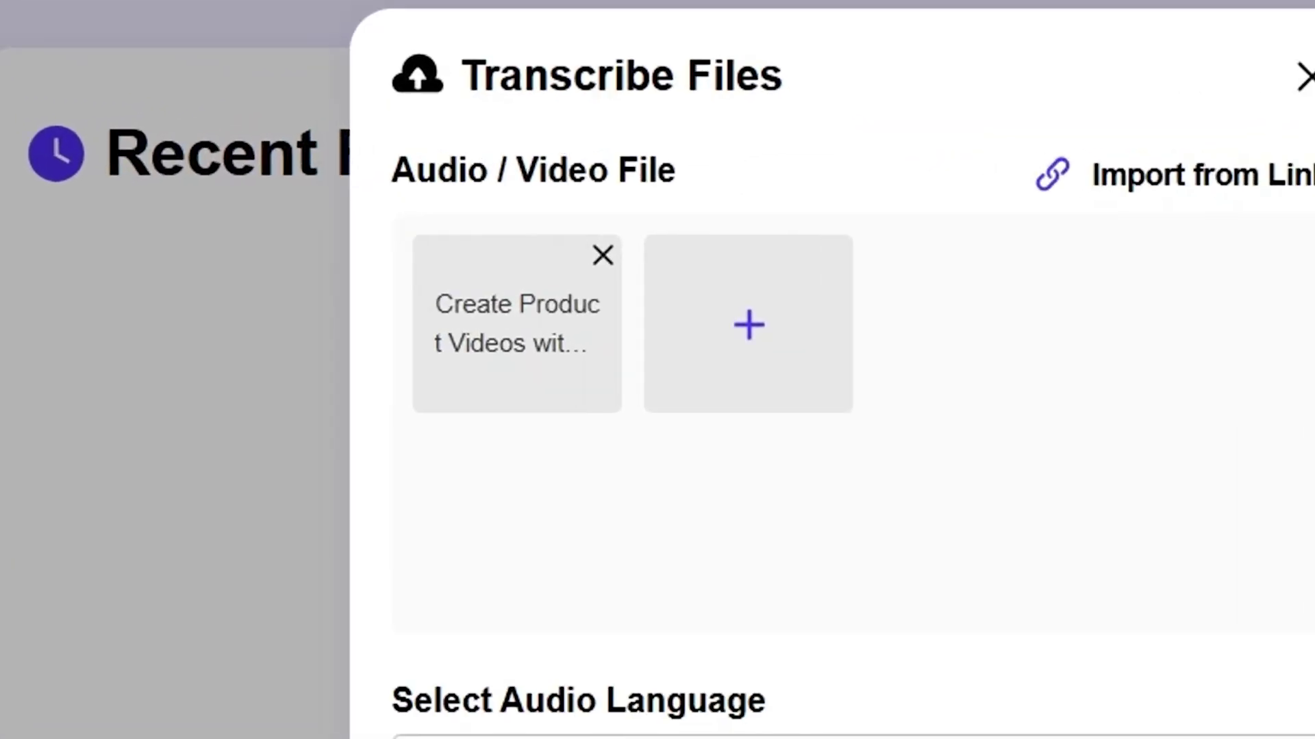
{"action": "scroll", "coordinate": [830, 572], "scroll_direction": "down", "scroll_amount": 2}
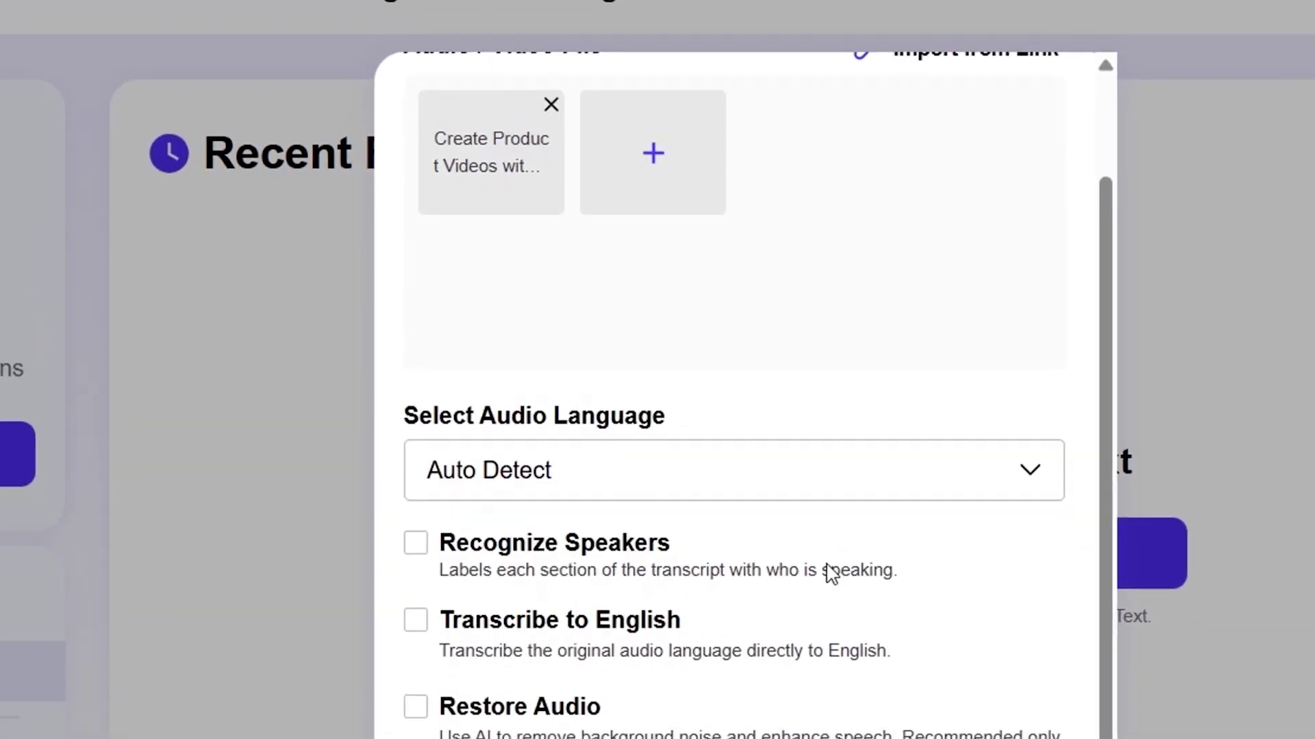
{"action": "scroll", "coordinate": [831, 572], "scroll_direction": "up", "scroll_amount": 3}
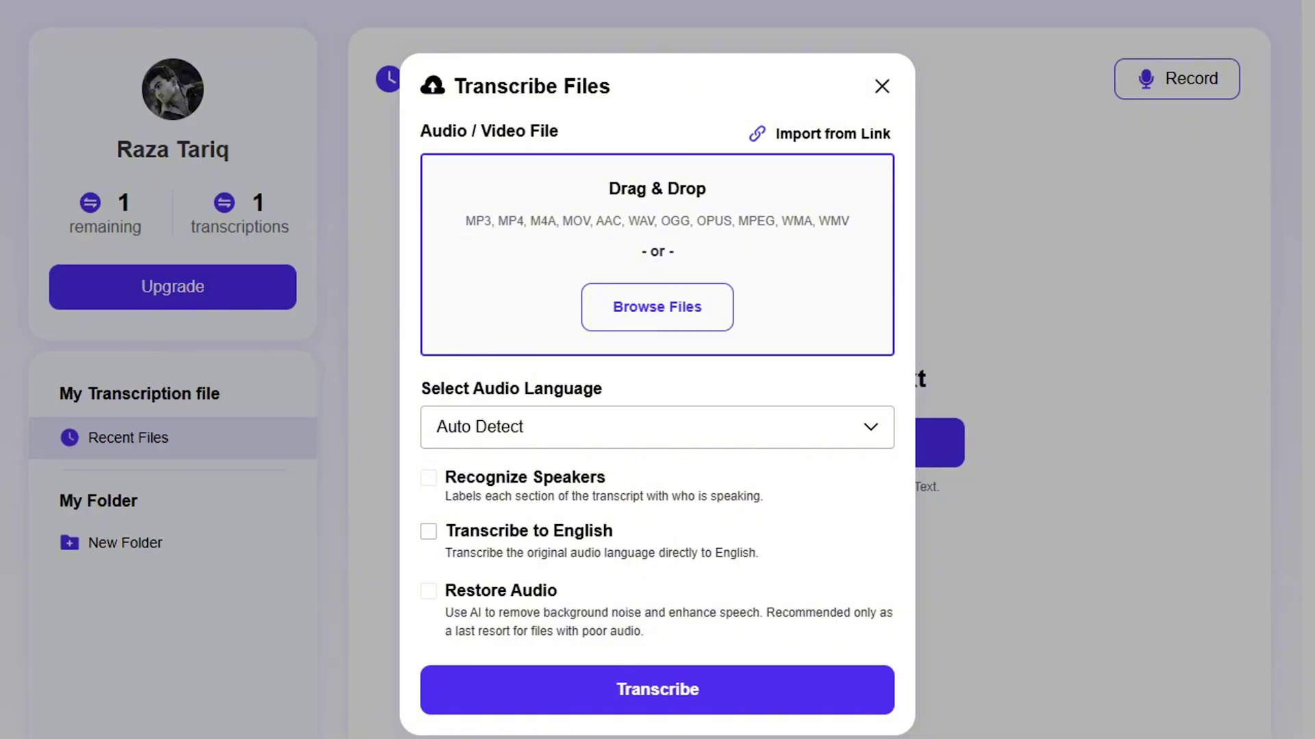
- Browse the available audio languages and leave the selection on Auto Detect
{"action": "left_click", "coordinate": [657, 427]}
{"action": "scroll", "coordinate": [649, 206], "scroll_direction": "down", "scroll_amount": 9}
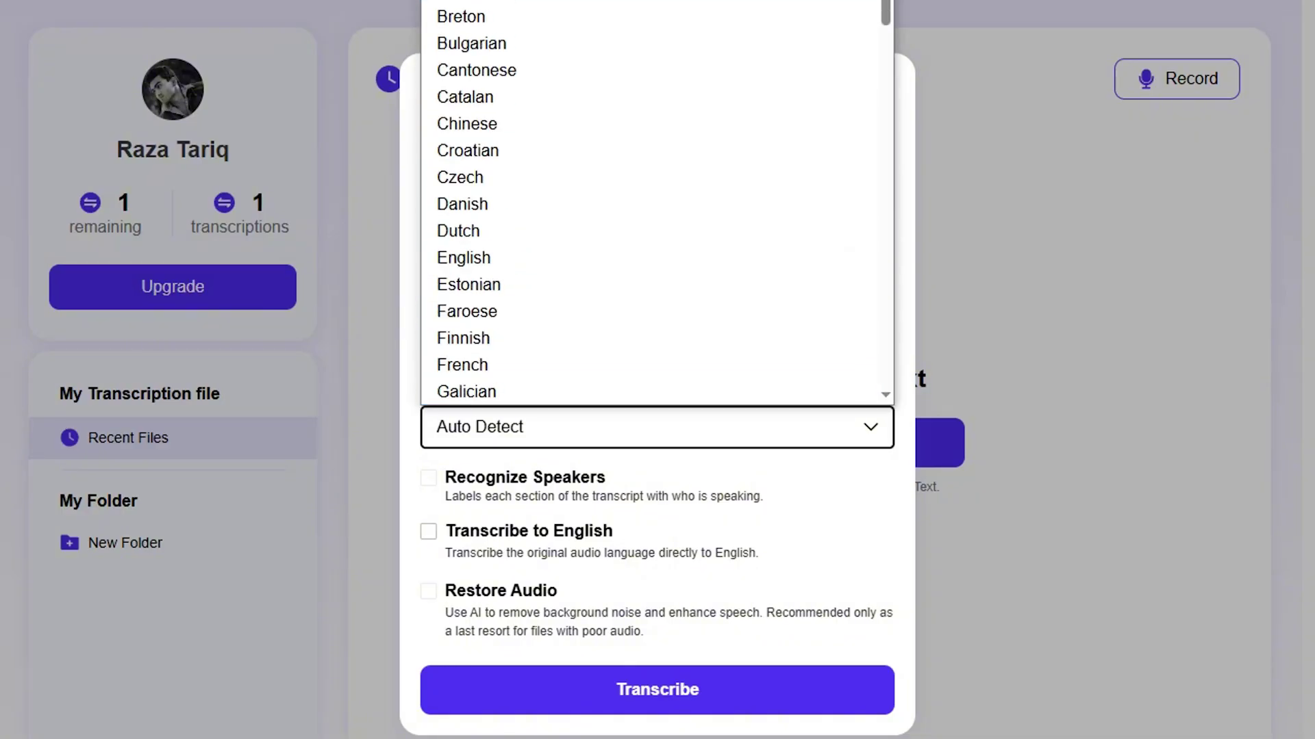
{"action": "scroll", "coordinate": [649, 205], "scroll_direction": "down", "scroll_amount": 8}
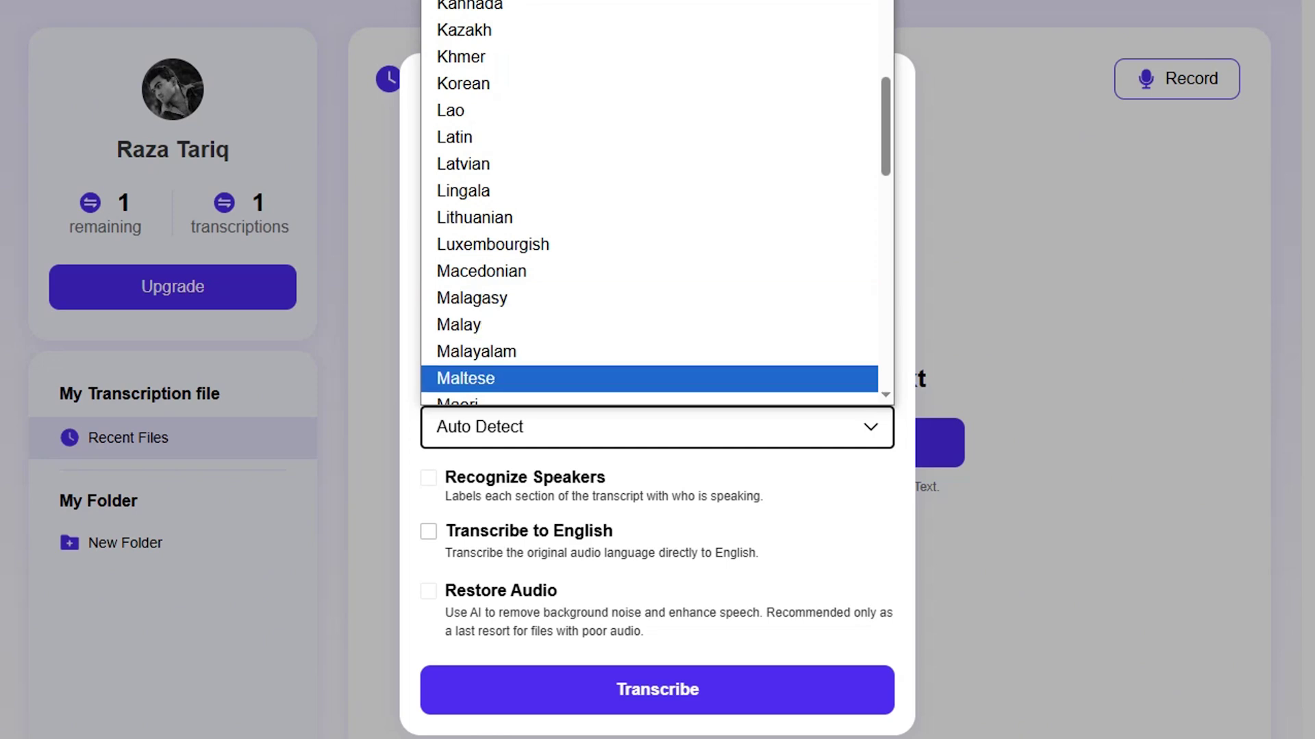
{"action": "scroll", "coordinate": [649, 175], "scroll_direction": "down", "scroll_amount": 3}
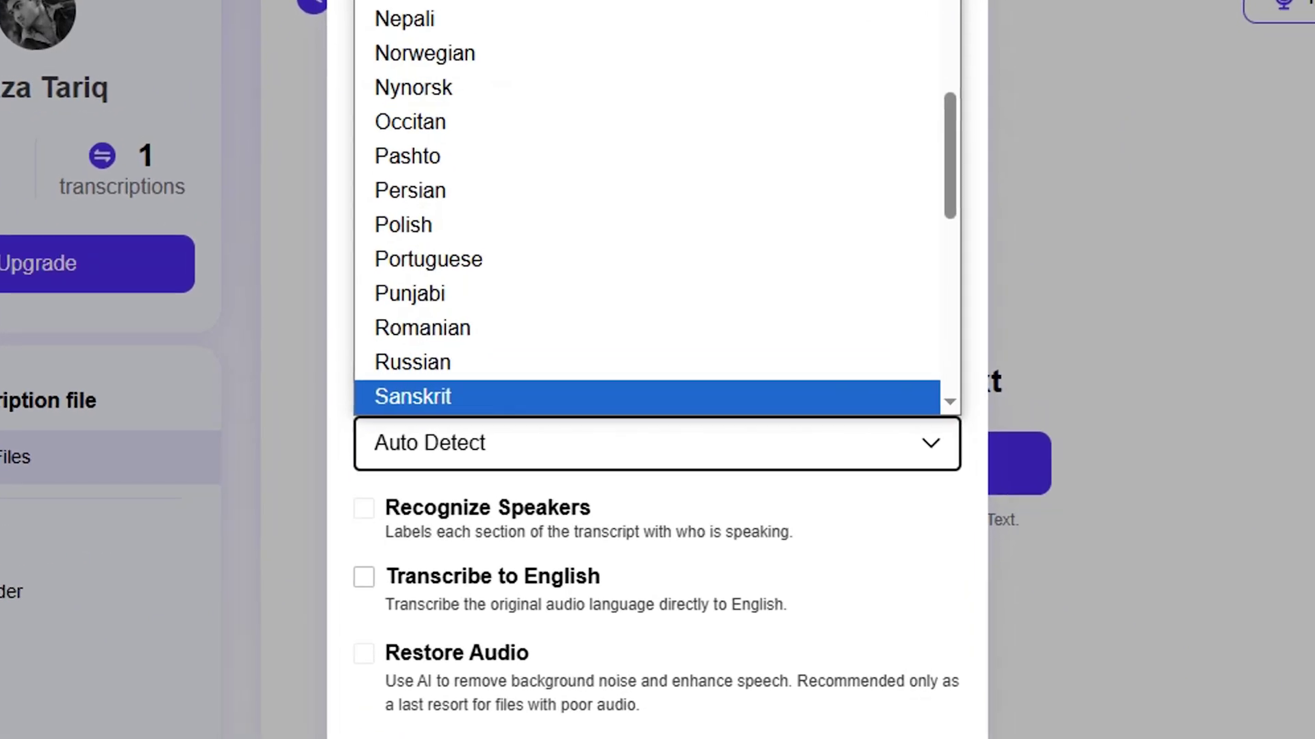
{"action": "key", "text": "Escape"}
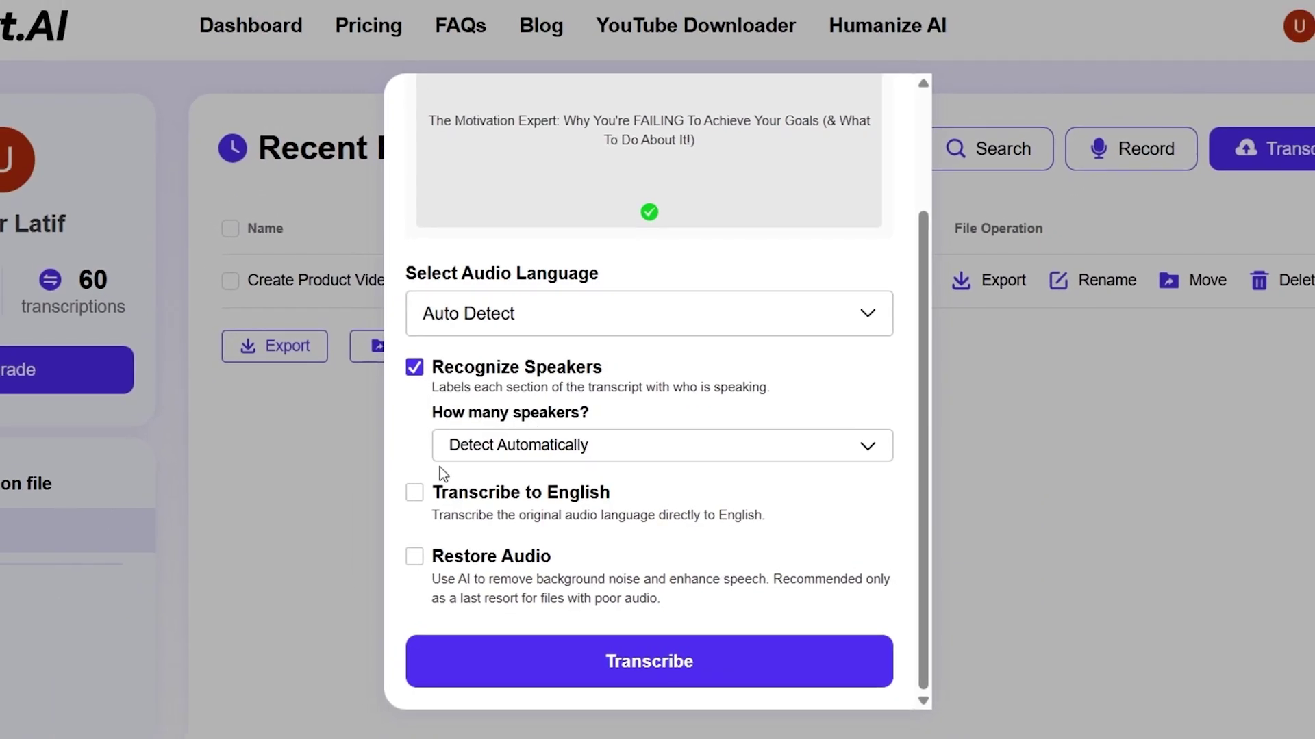
- Open the speaker-count choices under Recognize Speakers, and select Transcribe to English for VID-20250317-WA0005.mp4
{"action": "scroll", "coordinate": [523, 488], "scroll_direction": "up", "scroll_amount": 3}
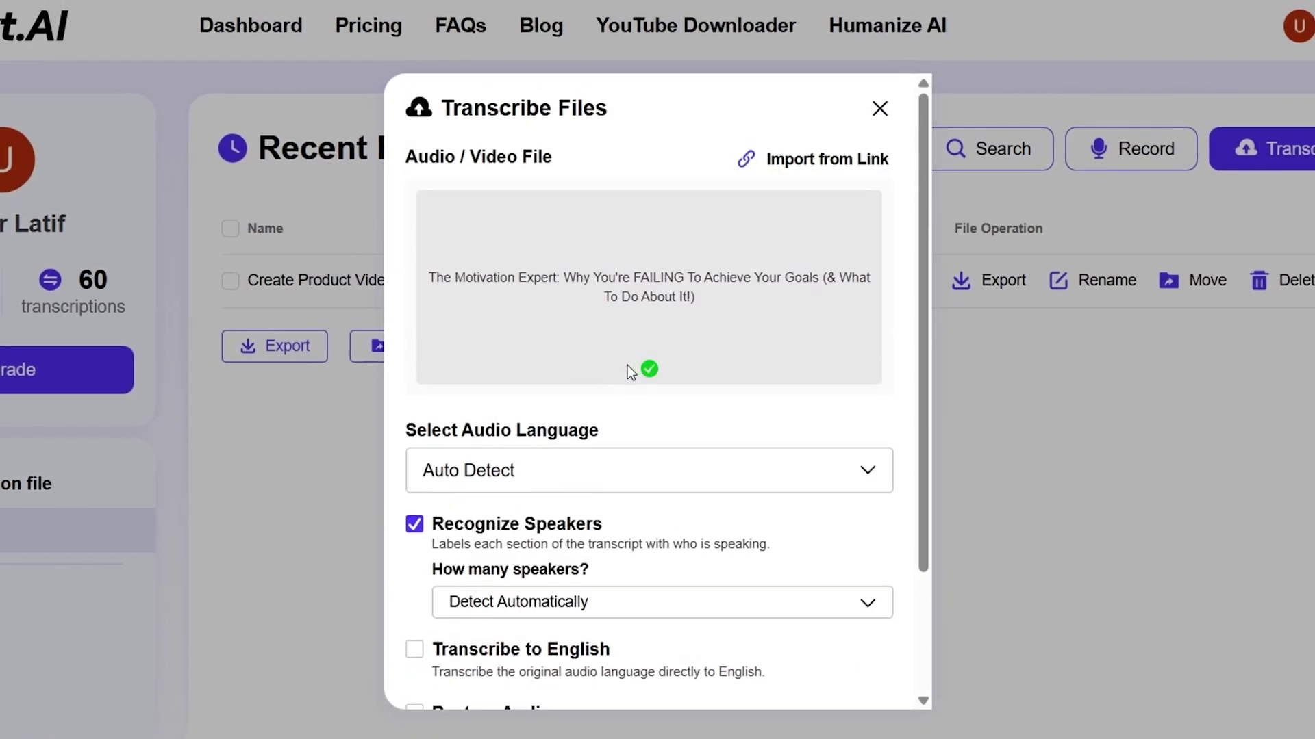
{"action": "scroll", "coordinate": [642, 448], "scroll_direction": "down", "scroll_amount": 3}
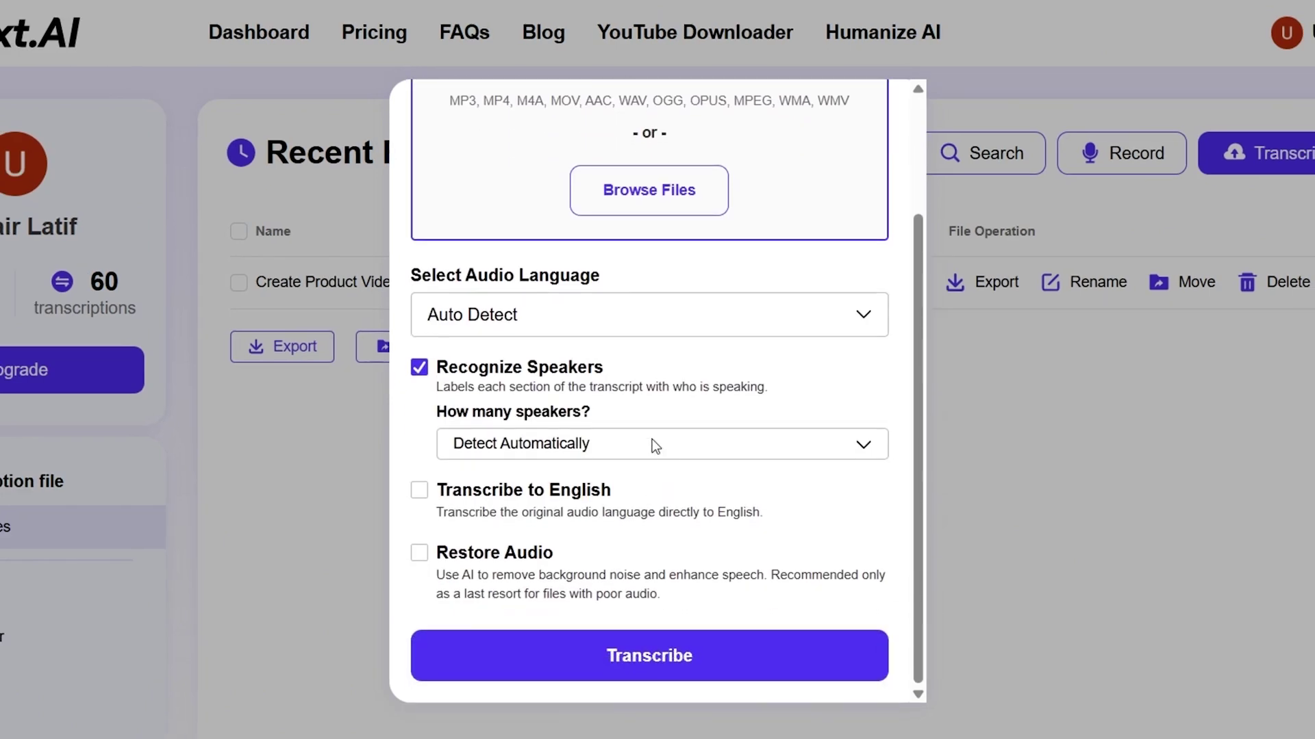
{"action": "left_click", "coordinate": [560, 447]}
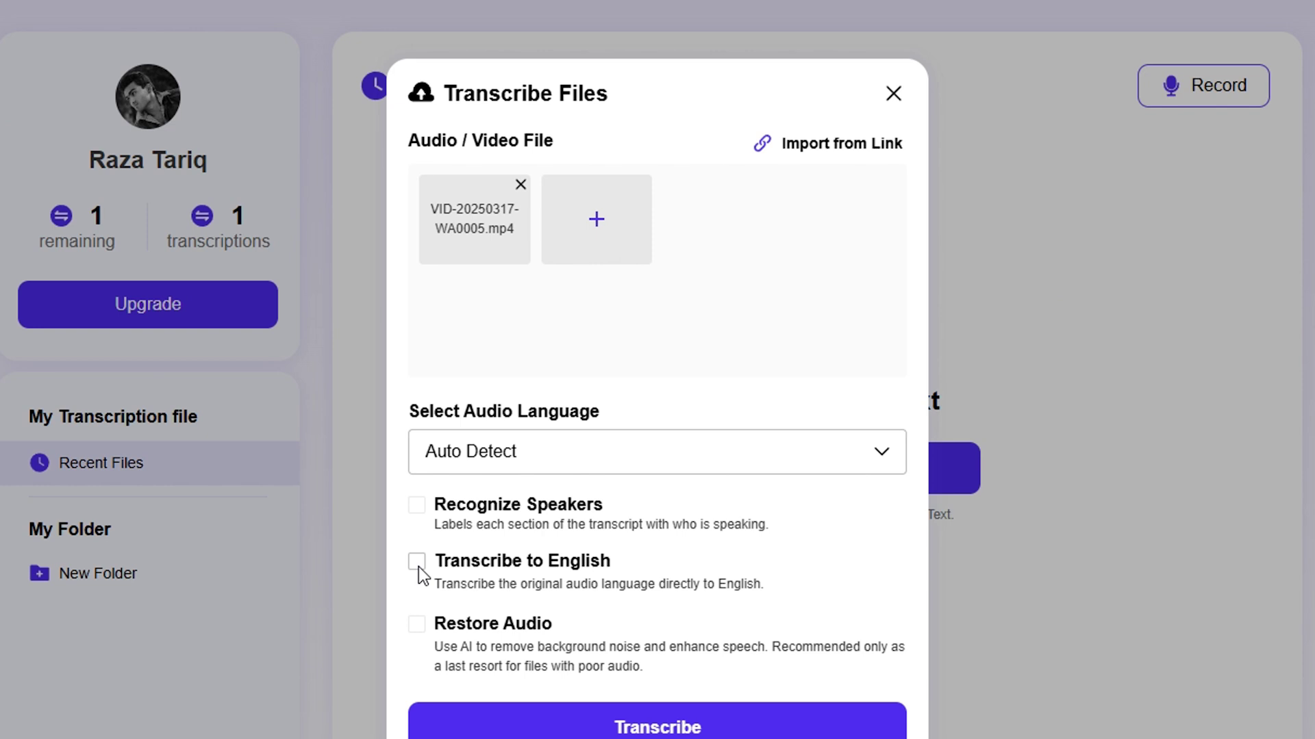
{"action": "left_click", "coordinate": [417, 563]}
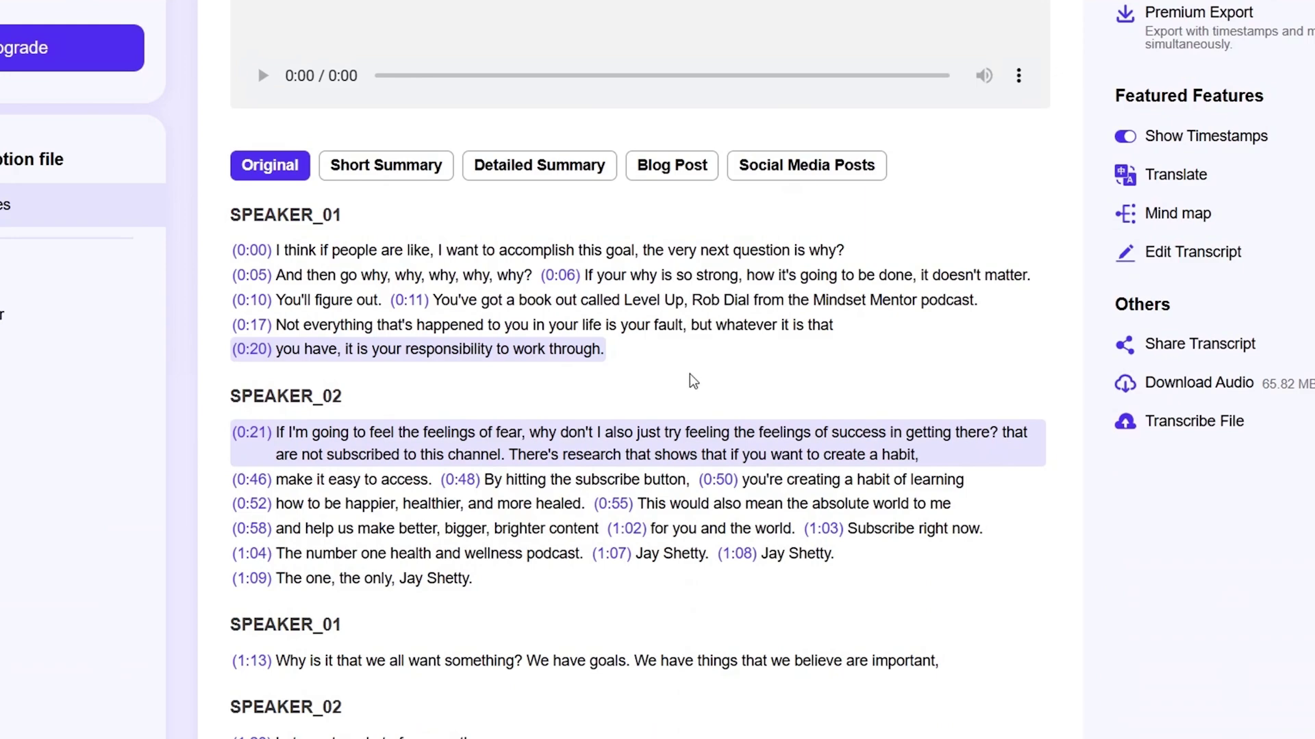
- Read through the original speaker-labelled, timestamped transcript of the "The Motivation Expert" video
{"action": "scroll", "coordinate": [513, 265], "scroll_direction": "up", "scroll_amount": 4}
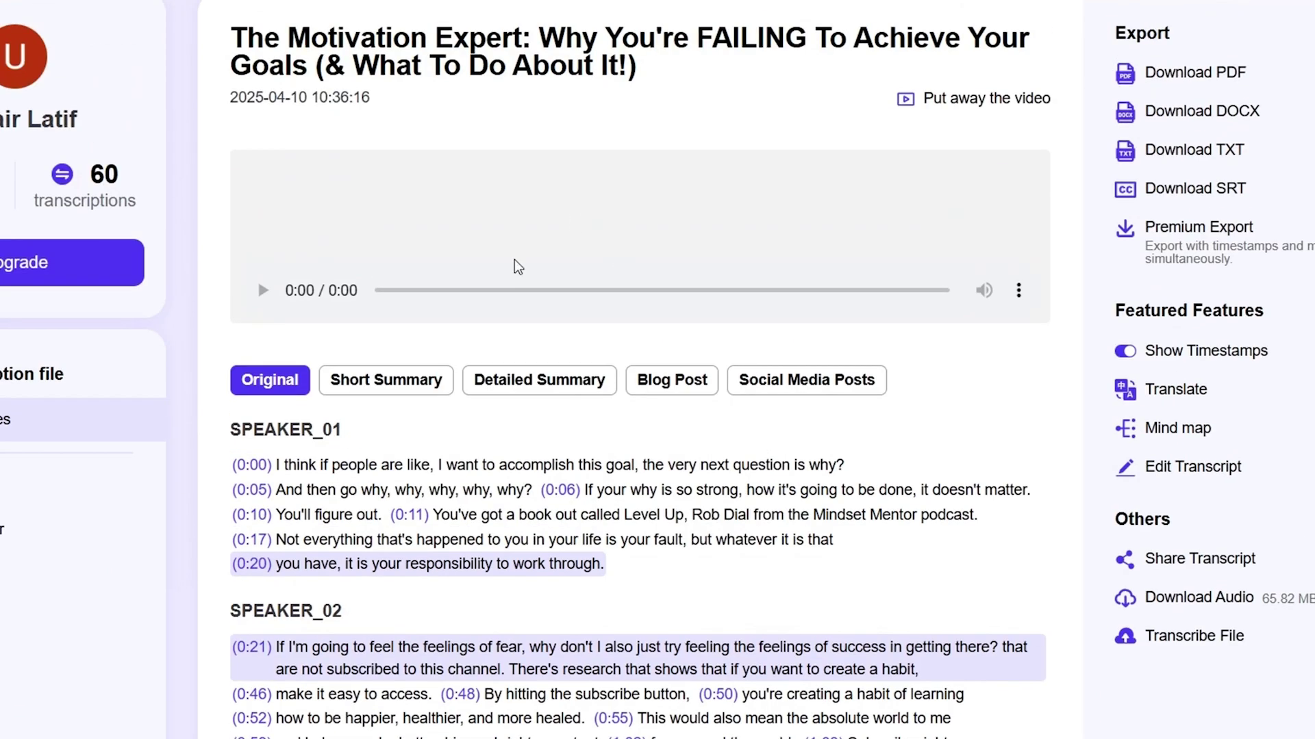
{"action": "scroll", "coordinate": [443, 552], "scroll_direction": "down", "scroll_amount": 7}
{"action": "scroll", "coordinate": [445, 550], "scroll_direction": "up", "scroll_amount": 8}
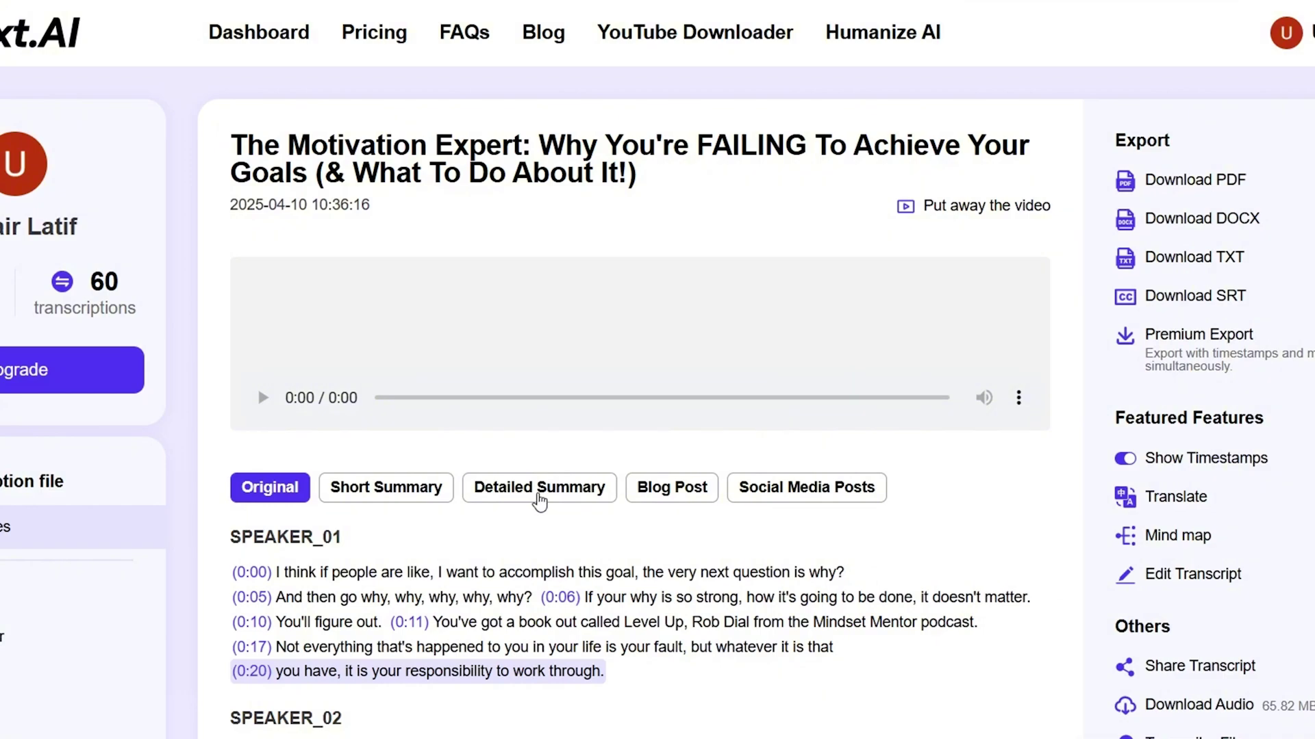
{"action": "scroll", "coordinate": [672, 481], "scroll_direction": "down", "scroll_amount": 10}
{"action": "scroll", "coordinate": [726, 502], "scroll_direction": "up", "scroll_amount": 7}
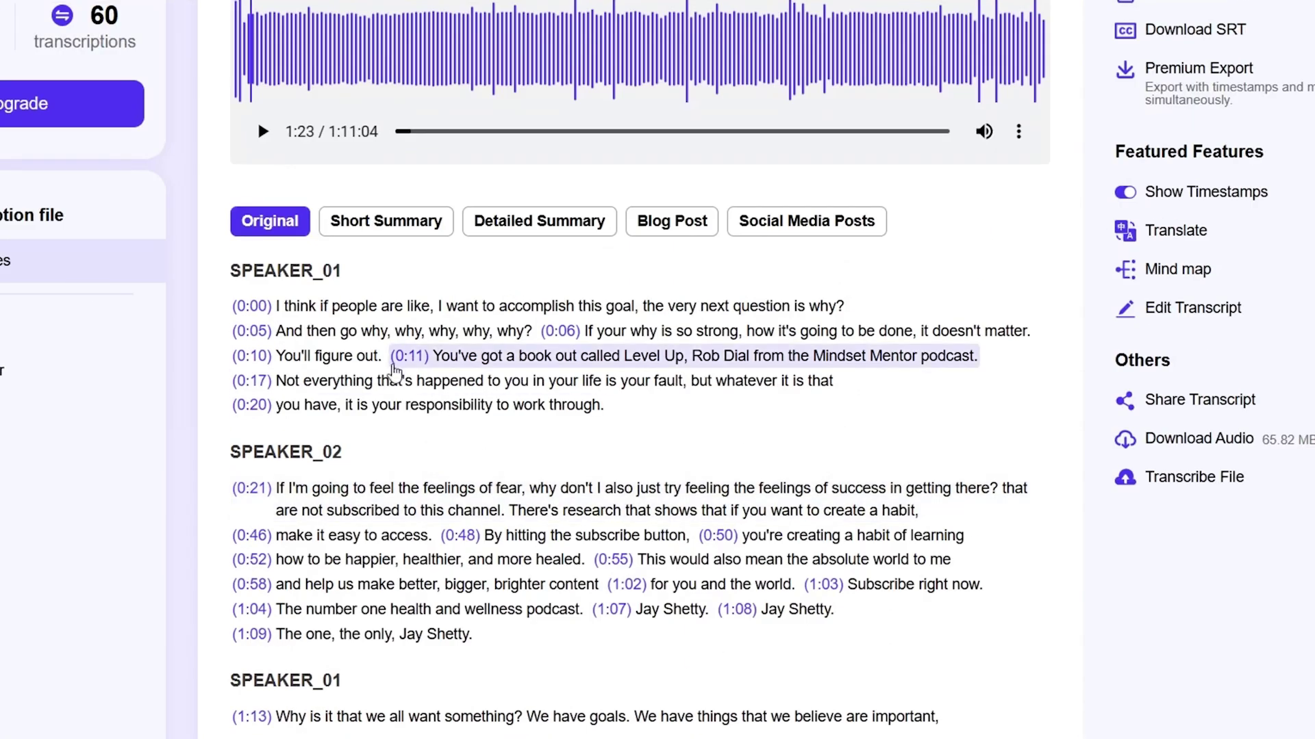
{"action": "left_click", "coordinate": [274, 220]}
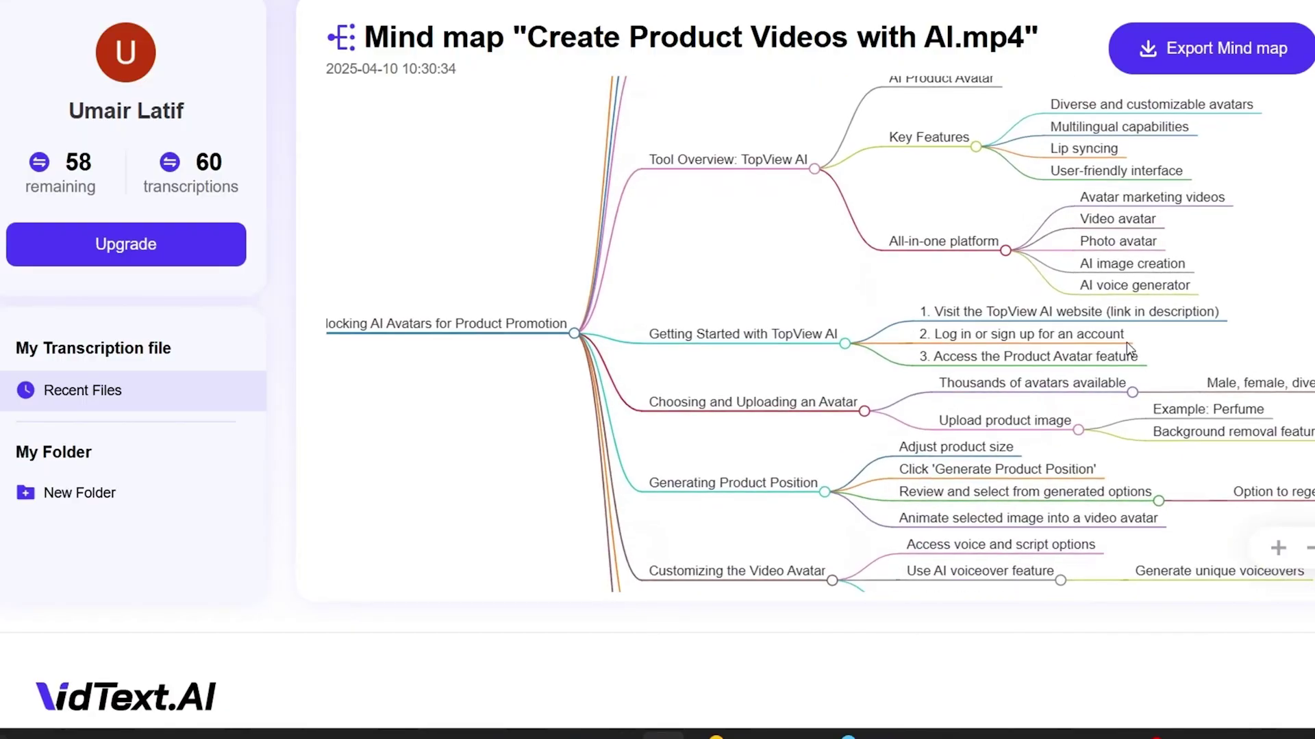
- Examine the branches of the mind map for "Create Product Videos with AI.mp4" at several zoom levels
{"action": "scroll", "coordinate": [1129, 349], "scroll_direction": "down", "scroll_amount": 3}
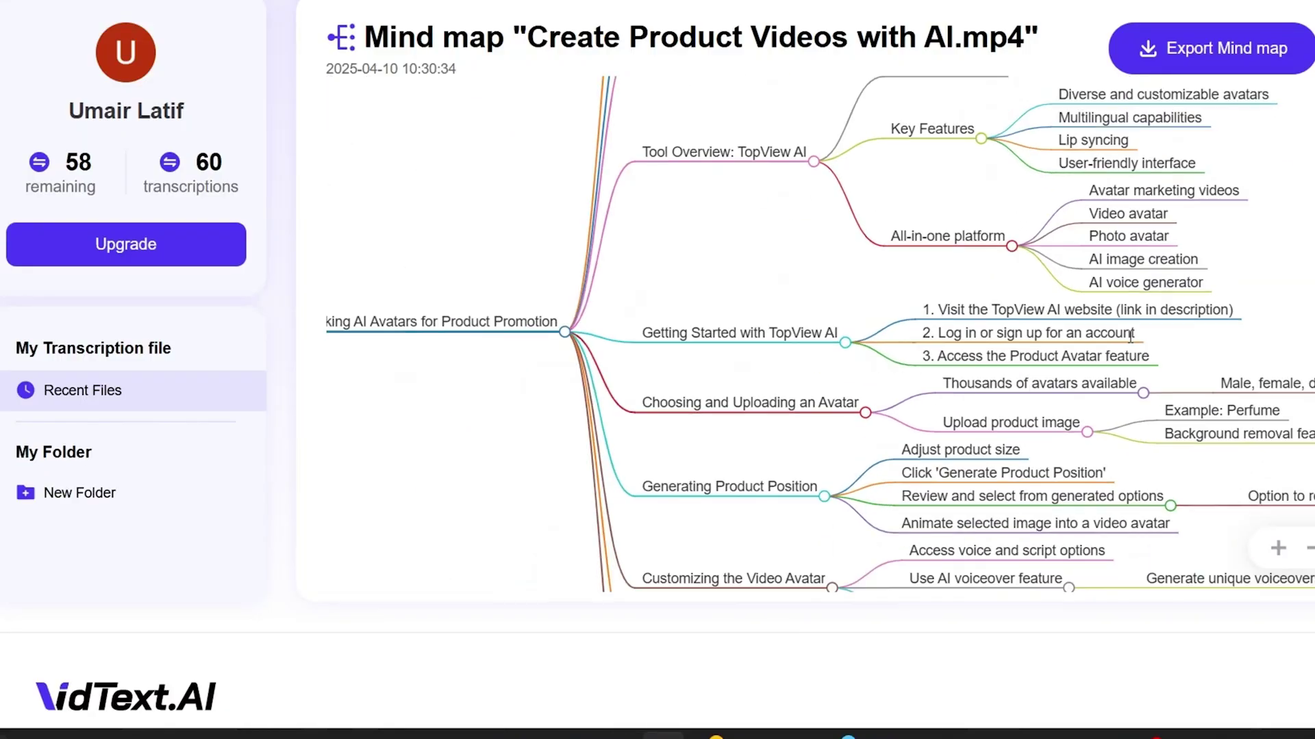
{"action": "scroll", "coordinate": [1134, 349], "scroll_direction": "down", "scroll_amount": 2}
{"action": "scroll", "coordinate": [1150, 356], "scroll_direction": "up", "scroll_amount": 8}
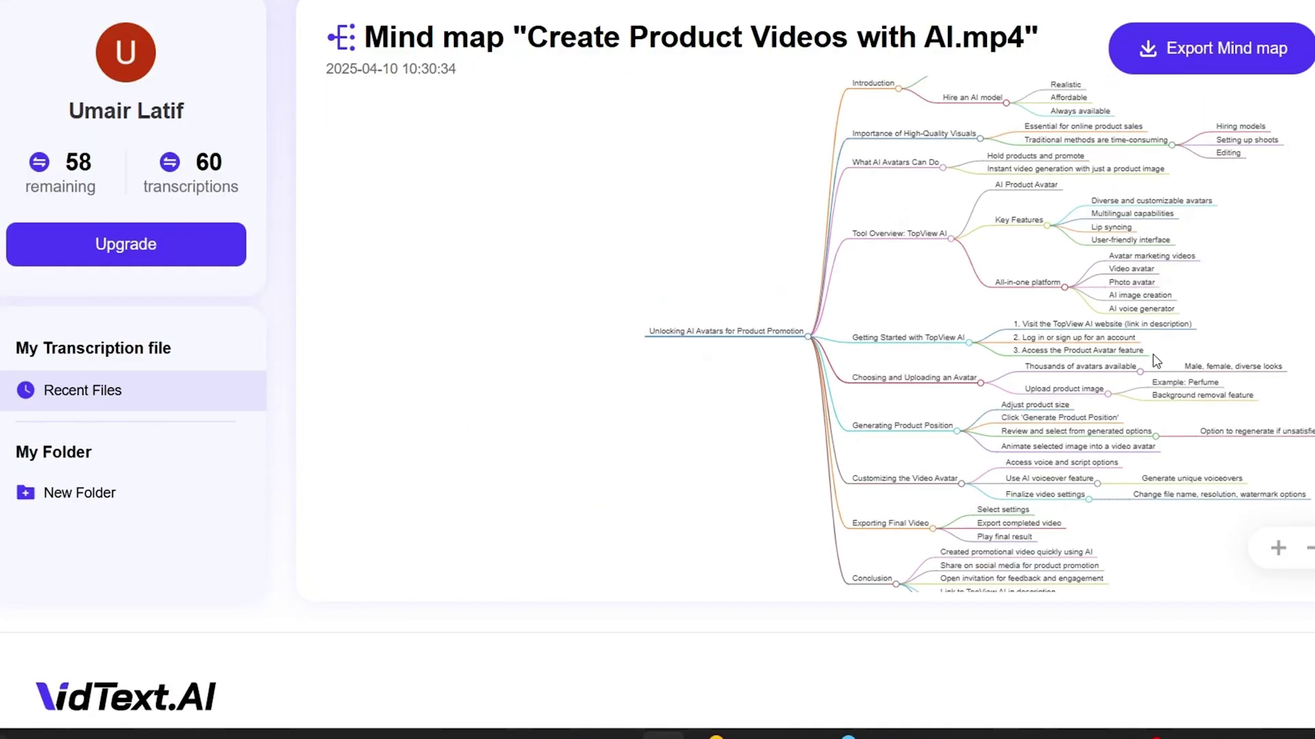
{"action": "scroll", "coordinate": [1158, 360], "scroll_direction": "down", "scroll_amount": 6}
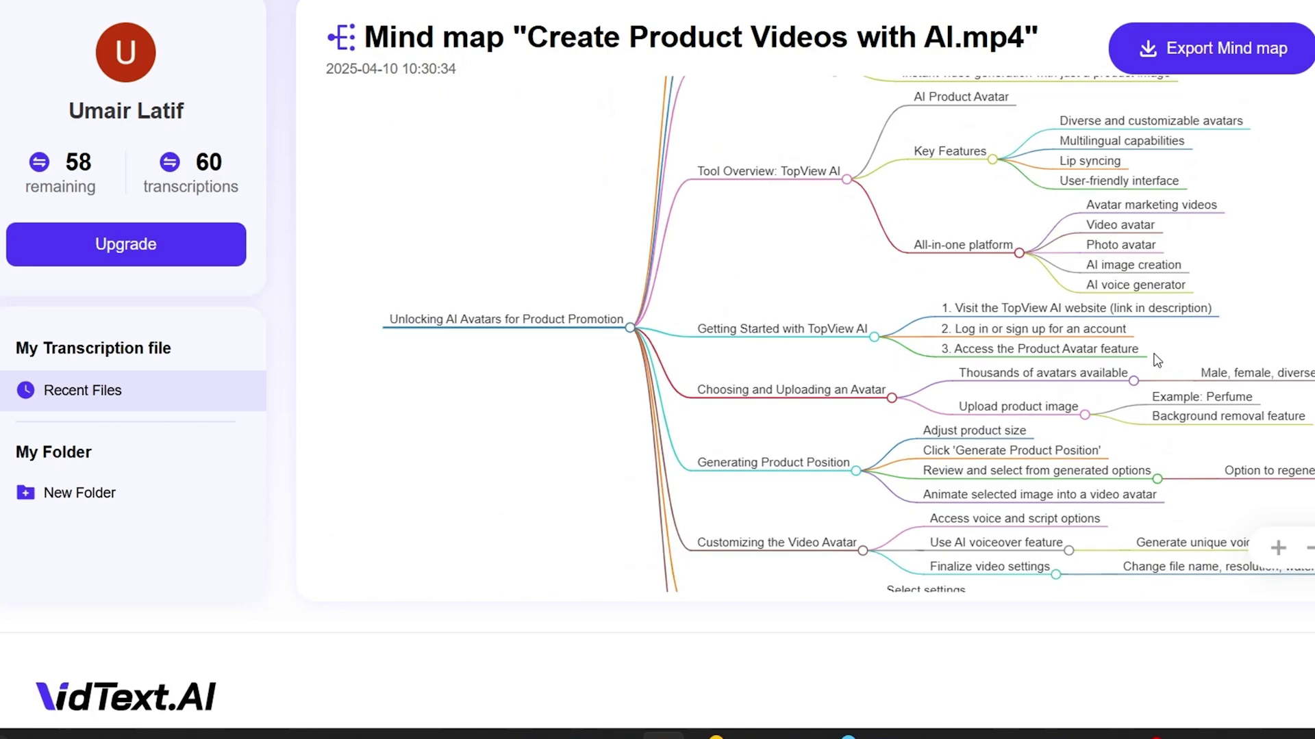
{"action": "scroll", "coordinate": [1176, 323], "scroll_direction": "up", "scroll_amount": 1}
{"action": "scroll", "coordinate": [1216, 424], "scroll_direction": "down", "scroll_amount": 2}
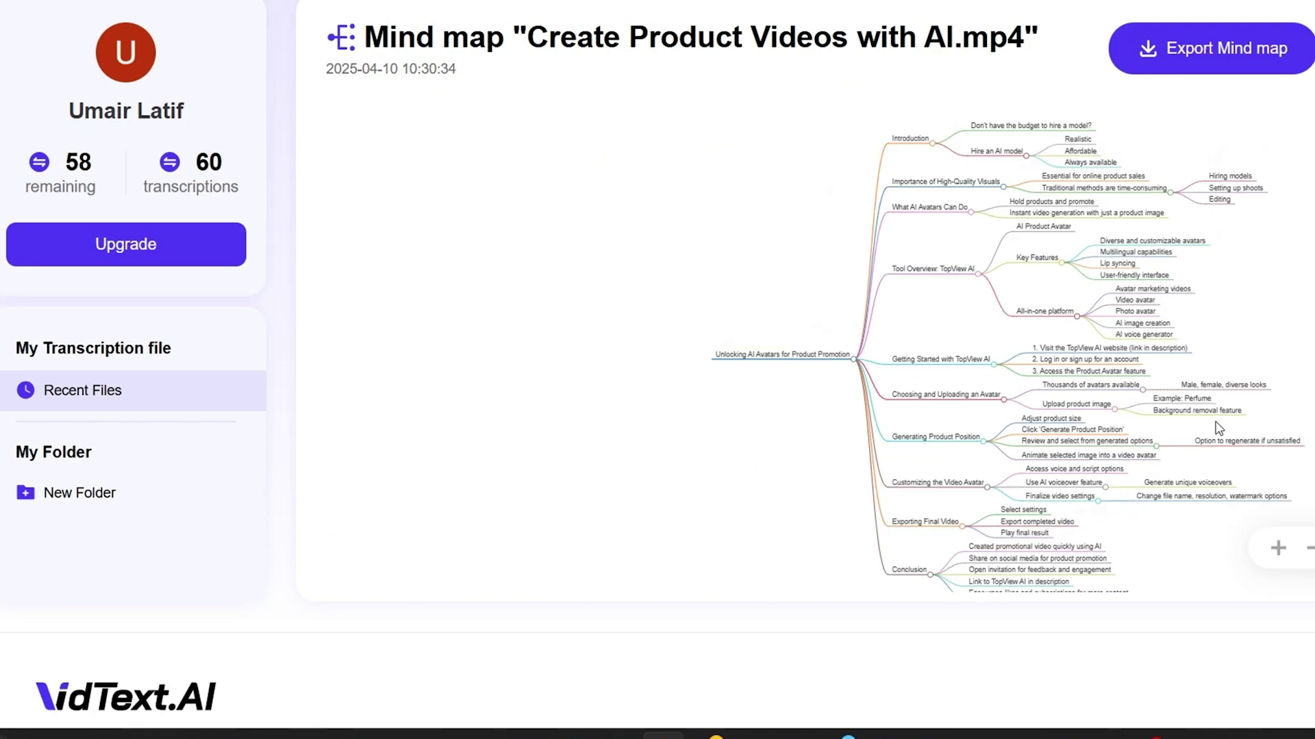
{"action": "scroll", "coordinate": [1311, 304], "scroll_direction": "up", "scroll_amount": 2}
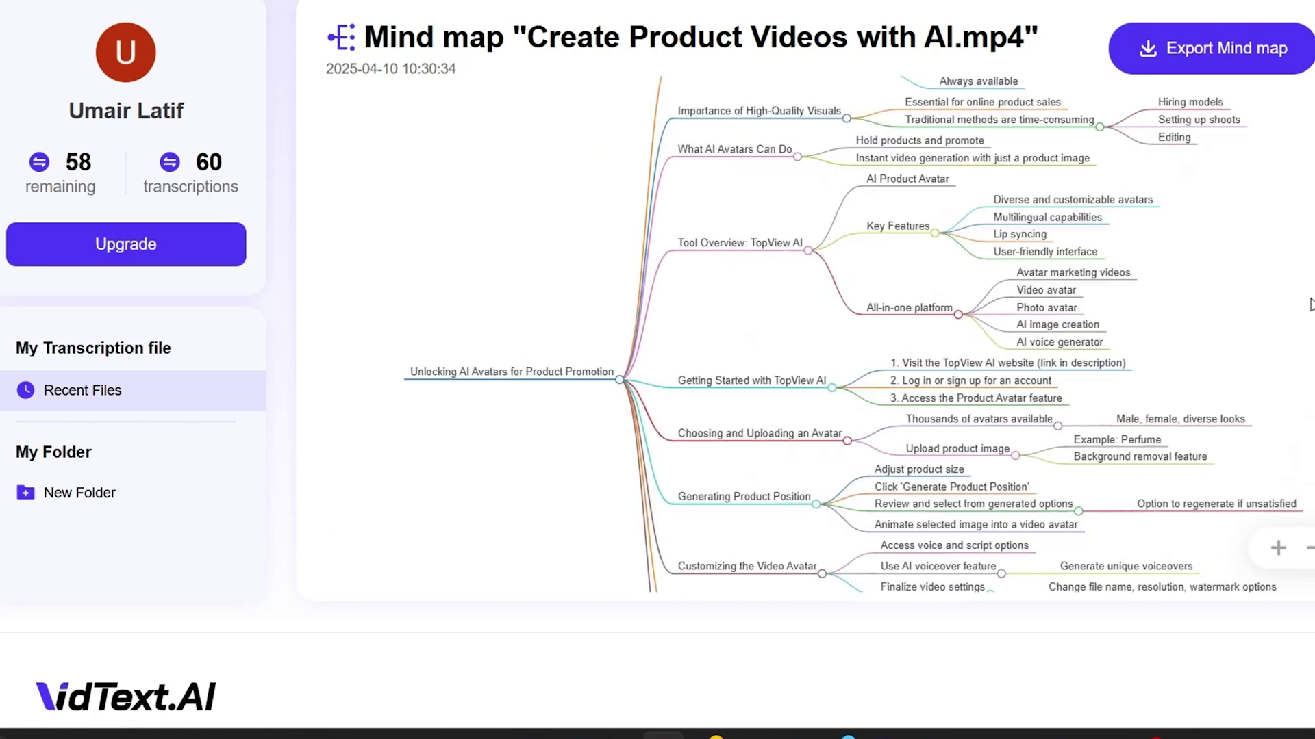
{"action": "scroll", "coordinate": [1226, 438], "scroll_direction": "down", "scroll_amount": 1}
{"action": "scroll", "coordinate": [1226, 439], "scroll_direction": "up", "scroll_amount": 2}
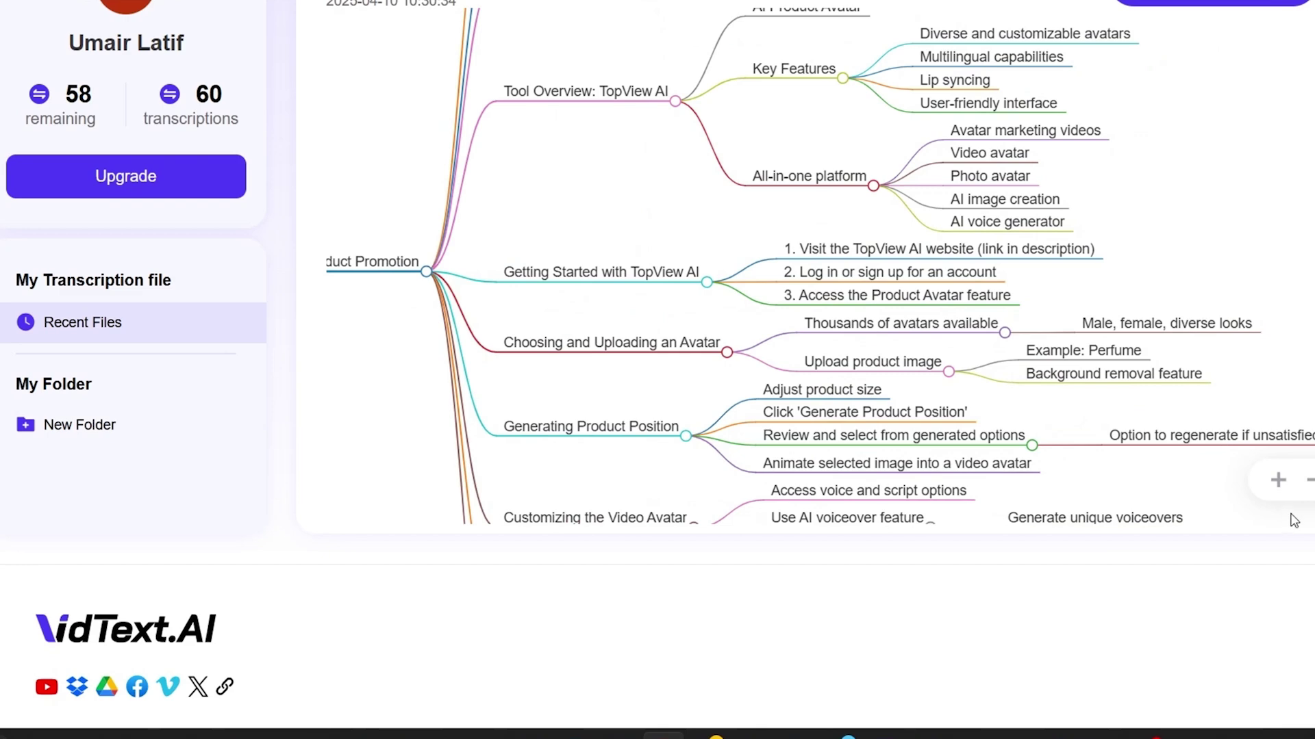
{"action": "scroll", "coordinate": [1137, 387], "scroll_direction": "down", "scroll_amount": 1}
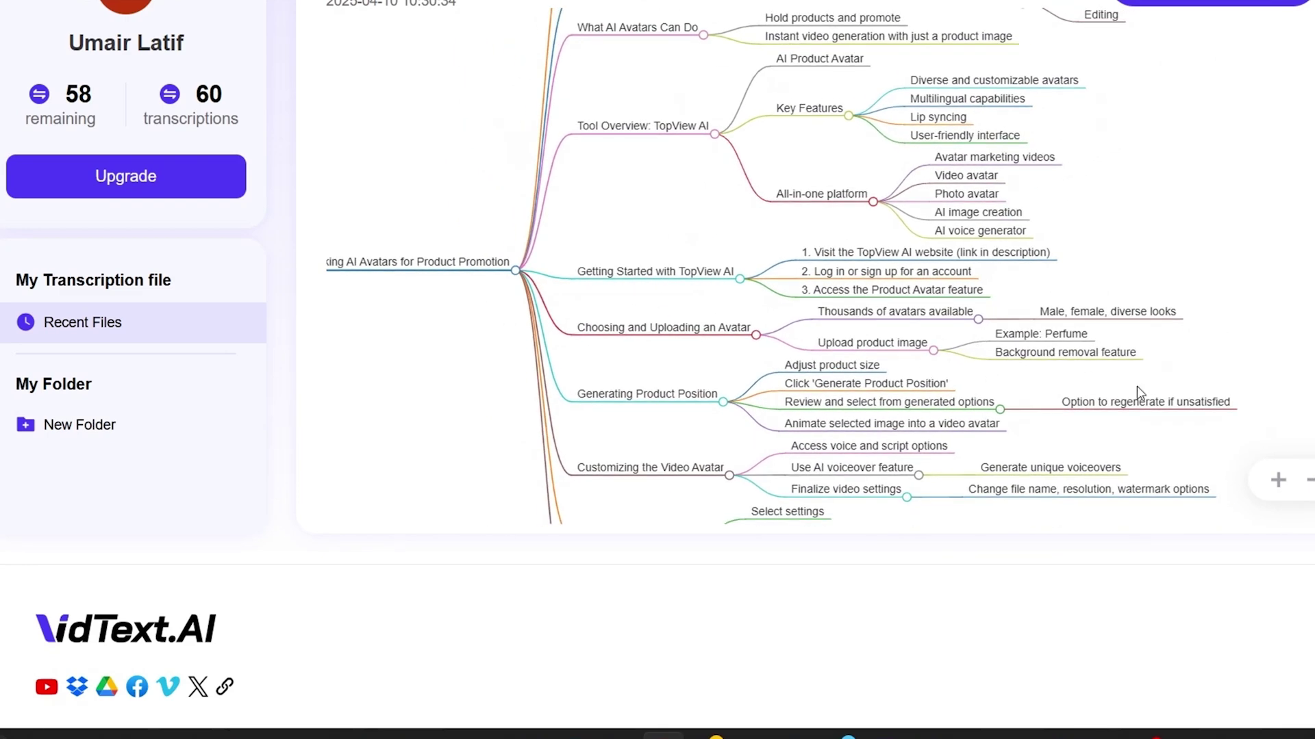
{"action": "left_click", "coordinate": [1309, 481]}
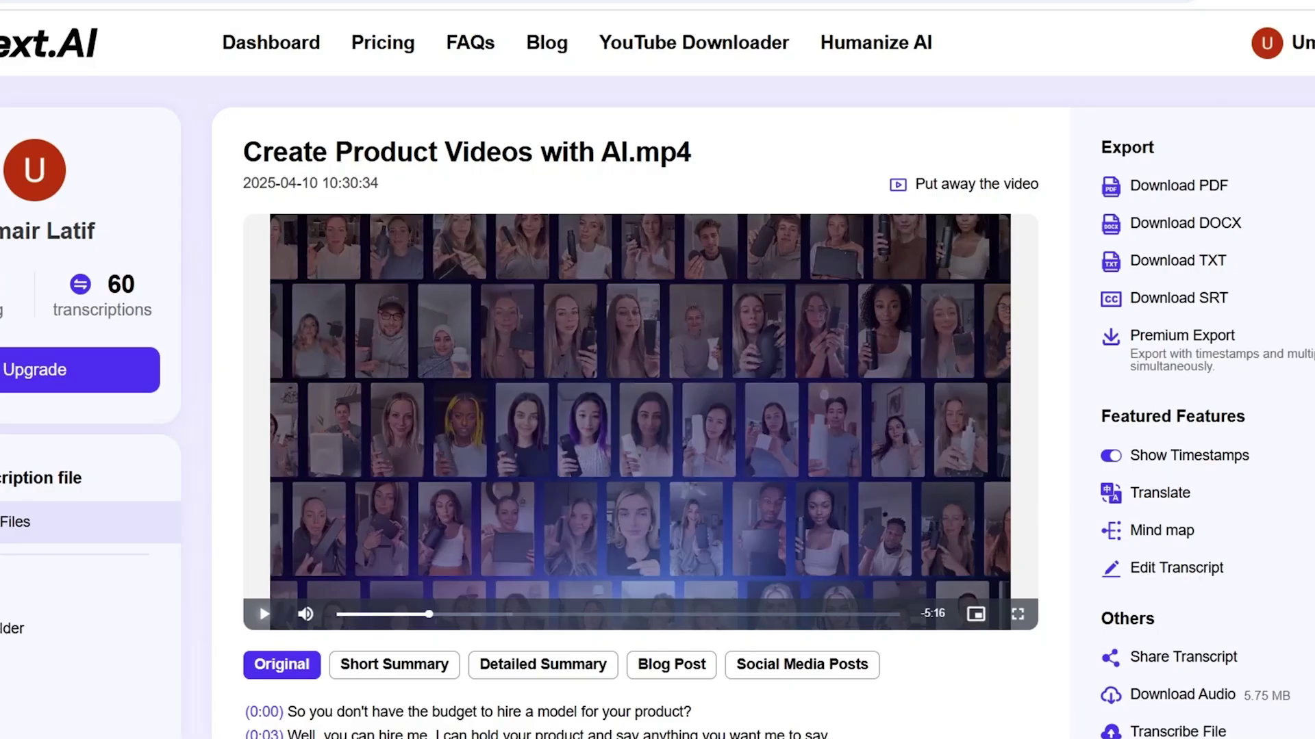
- Go through the transcript of "Create Product Videos with AI.mp4" and jump the video to the 3:34 line
{"action": "scroll", "coordinate": [852, 539], "scroll_direction": "down", "scroll_amount": 15}
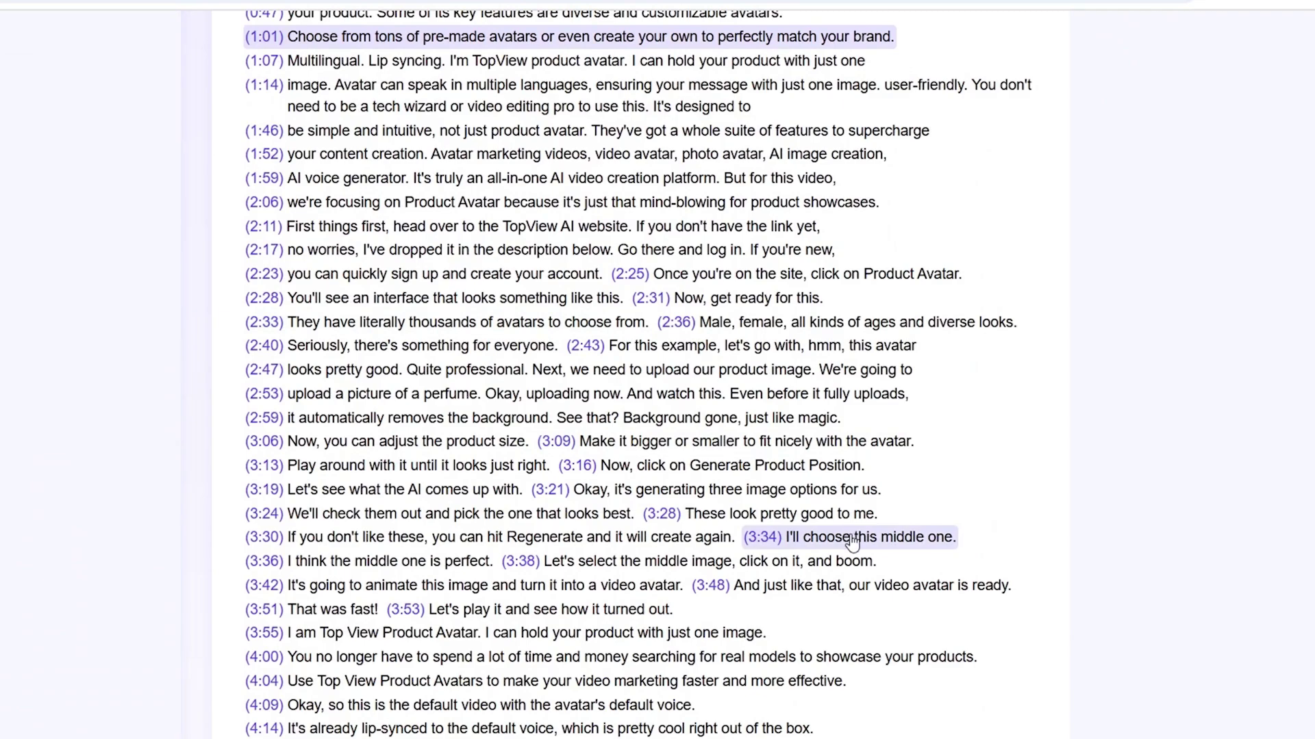
{"action": "scroll", "coordinate": [977, 563], "scroll_direction": "down", "scroll_amount": 4}
{"action": "scroll", "coordinate": [988, 561], "scroll_direction": "up", "scroll_amount": 15}
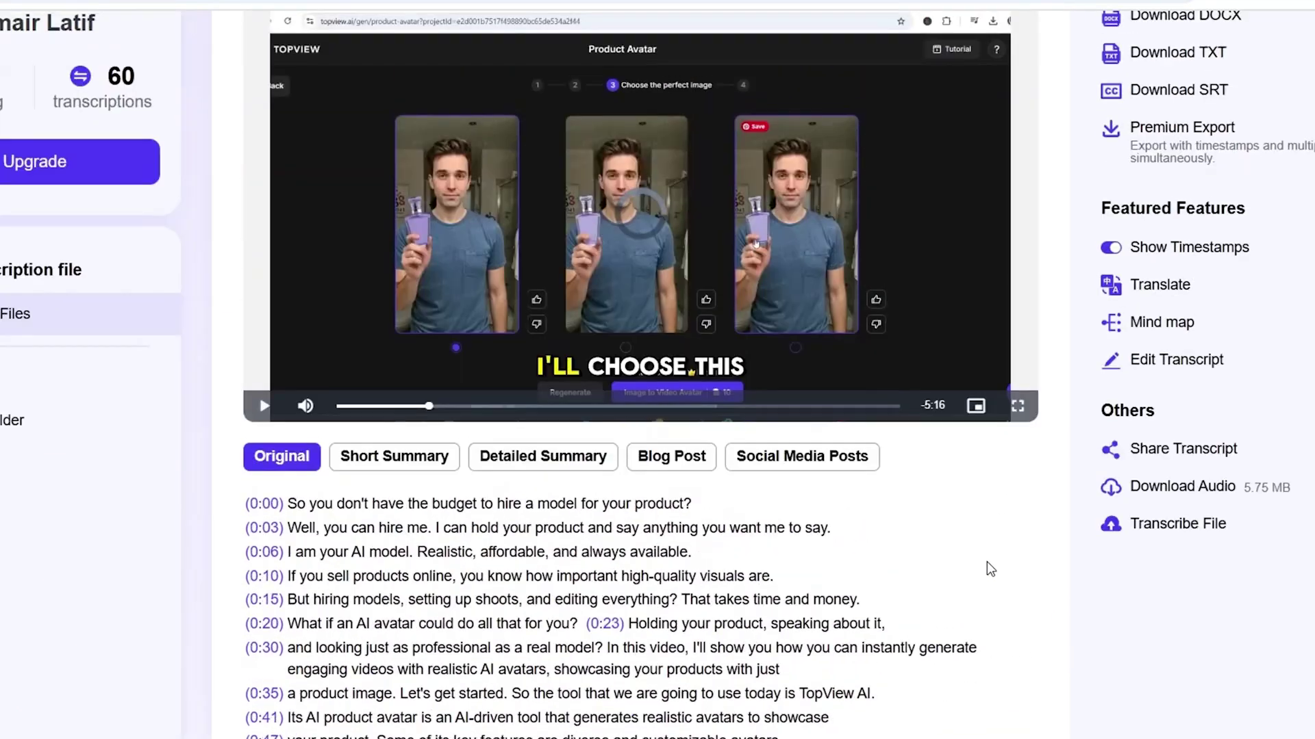
{"action": "scroll", "coordinate": [1291, 281], "scroll_direction": "down", "scroll_amount": 2}
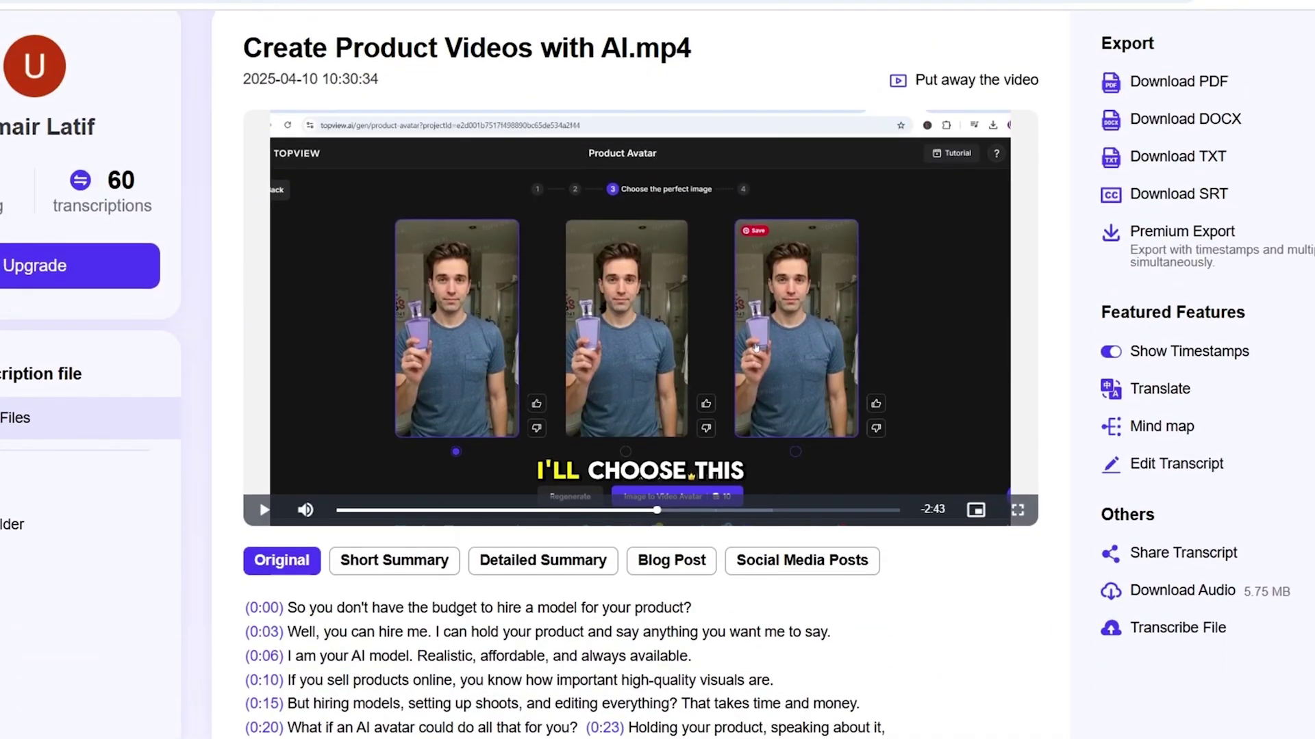
- Open the 2:11 – 2:17 transcript line for editing and append "b" to its text
{"action": "left_click", "coordinate": [1164, 465]}
{"action": "scroll", "coordinate": [805, 596], "scroll_direction": "down", "scroll_amount": 8}
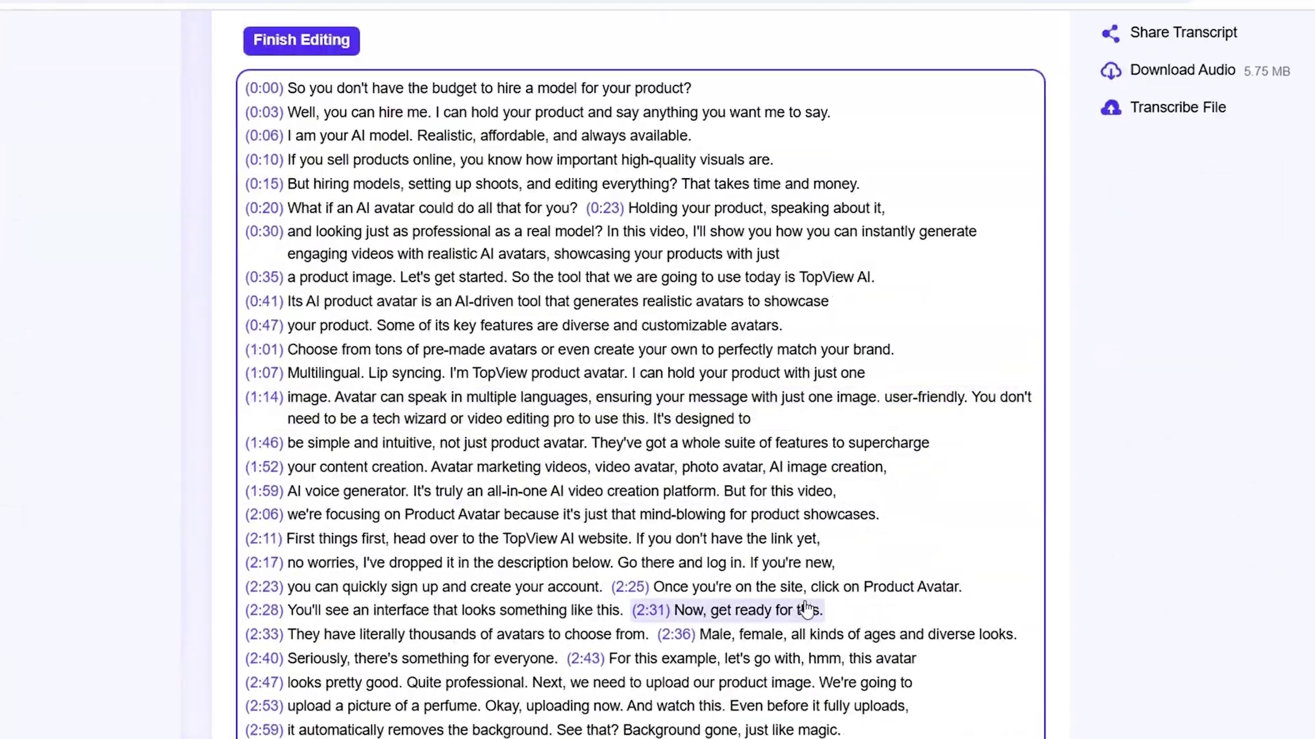
{"action": "left_click", "coordinate": [534, 539]}
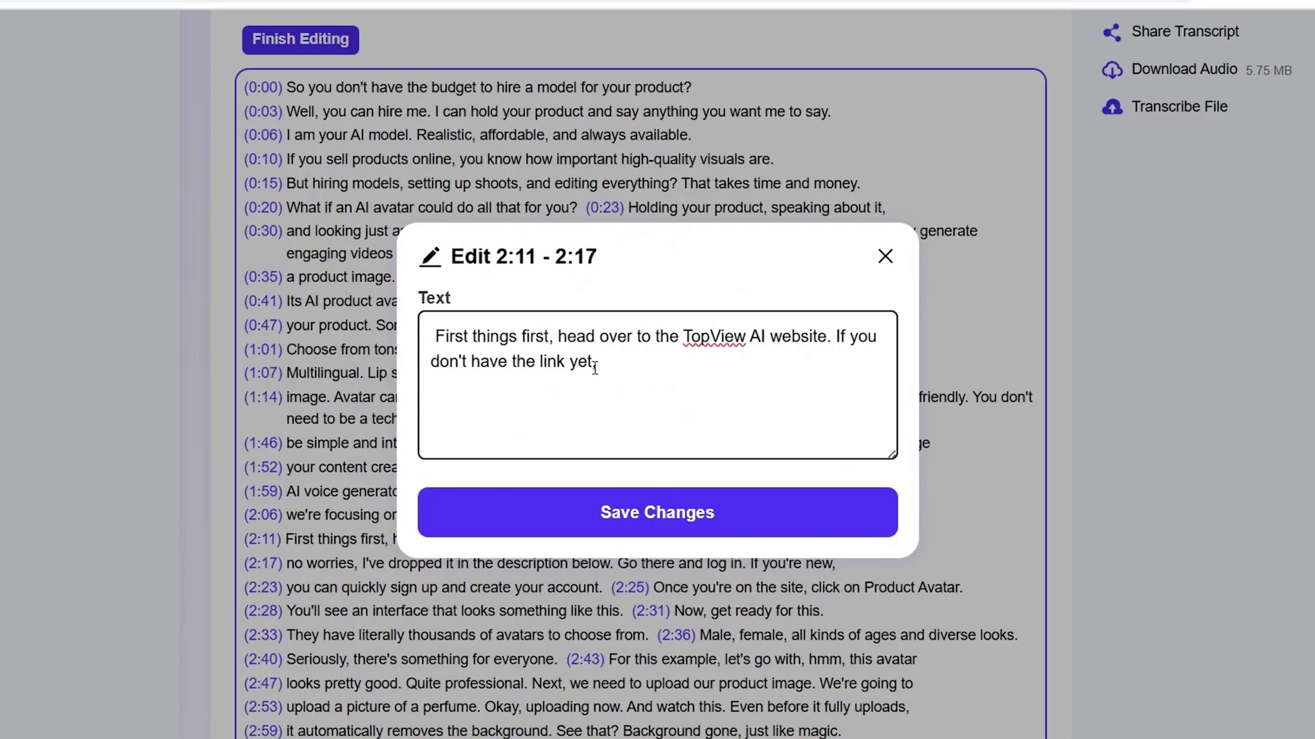
{"action": "type", "text": ".b"}
- Try inserting "gngxx" at the start of the 2:11 – 2:17 line and erase it again
{"action": "key", "text": "ctrl+Home"}
{"action": "type", "text": "gng"}
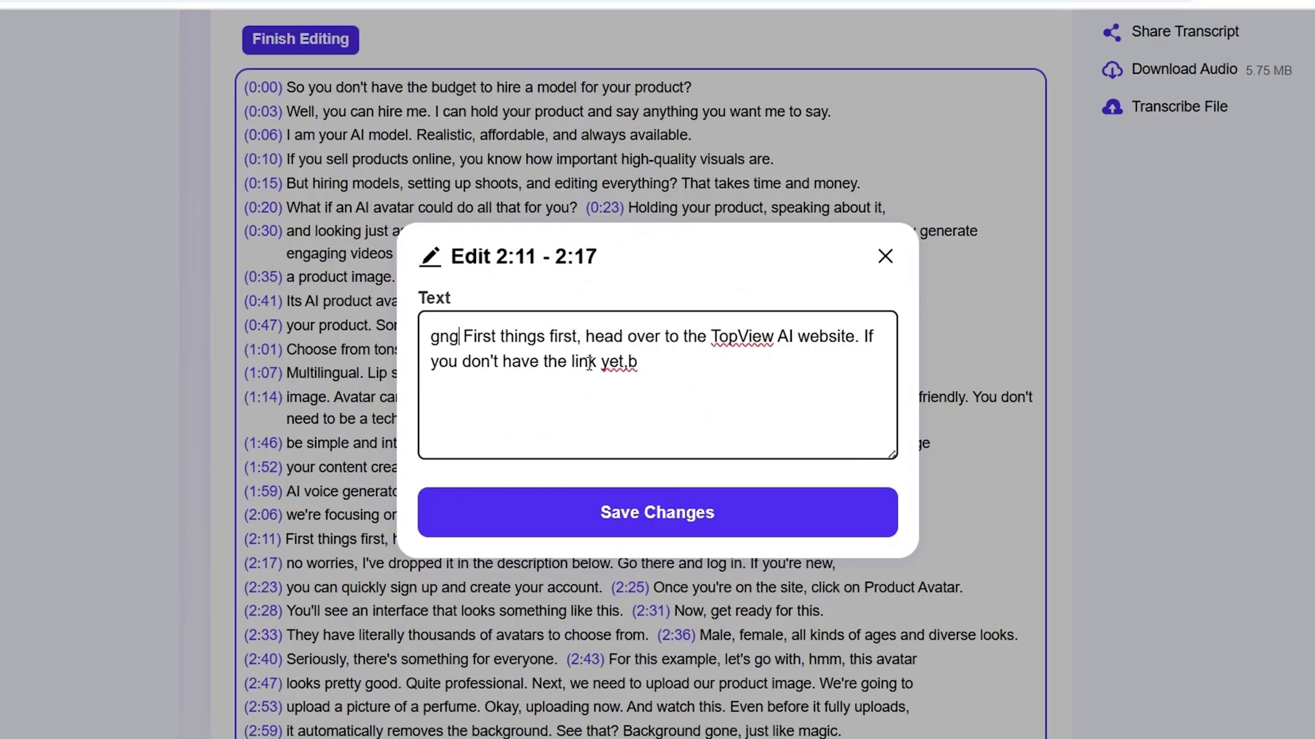
{"action": "type", "text": "xxx"}
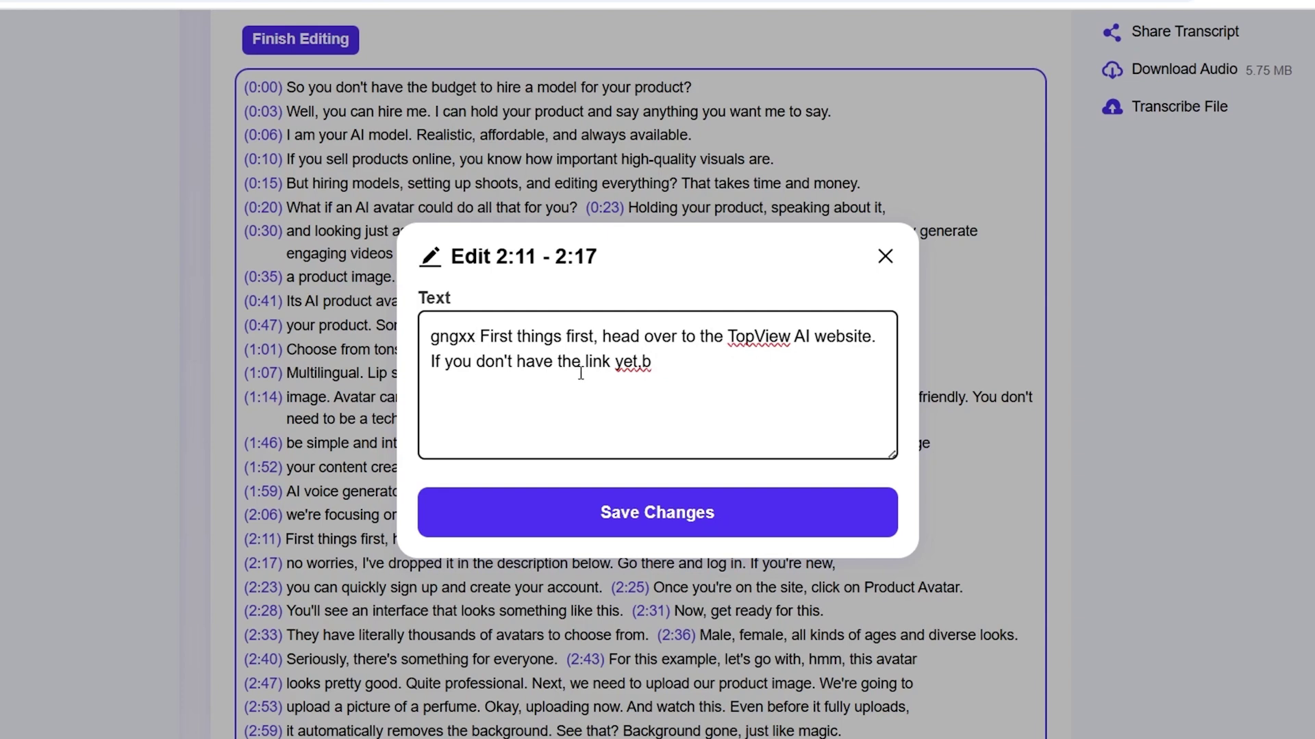
{"action": "key", "text": "BackSpace"}
{"action": "key", "text": "BackSpace"}
{"action": "key", "text": "BackSpace"}
{"action": "key", "text": "BackSpace"}
{"action": "key", "text": "BackSpace"}
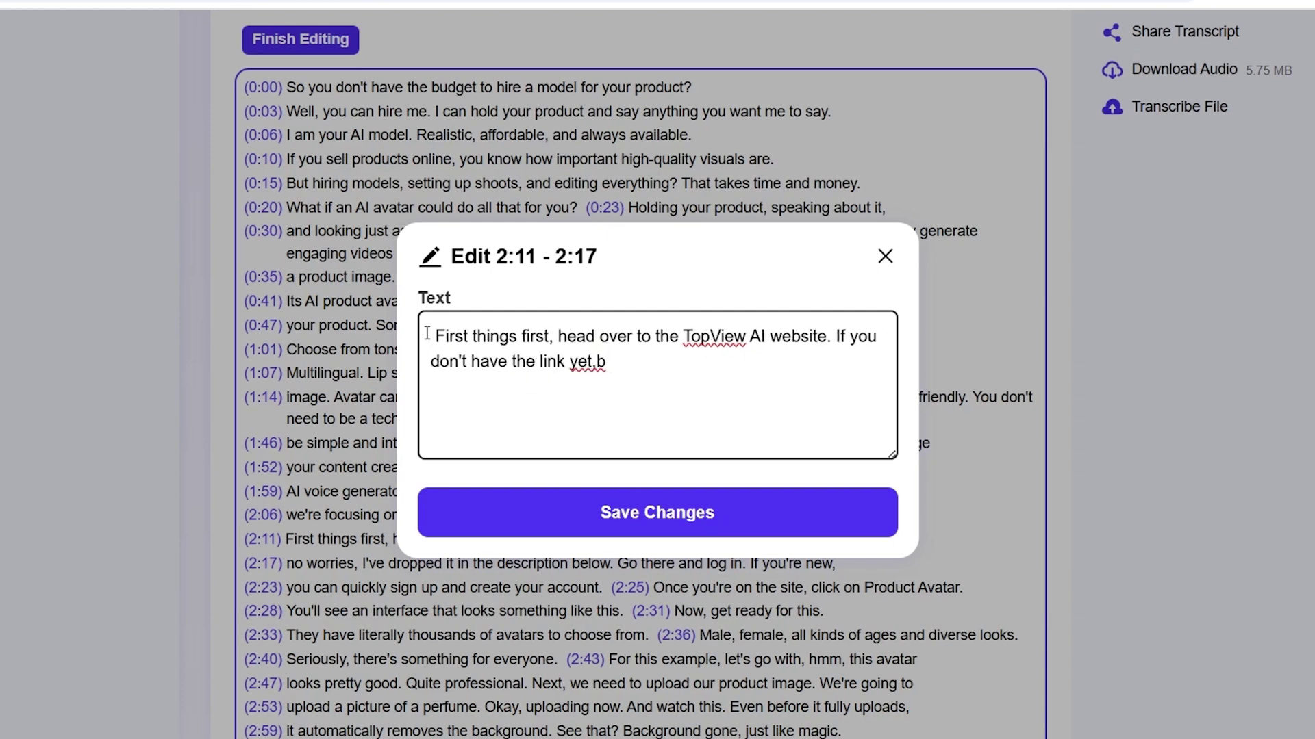
{"action": "key", "text": "BackSpace"}
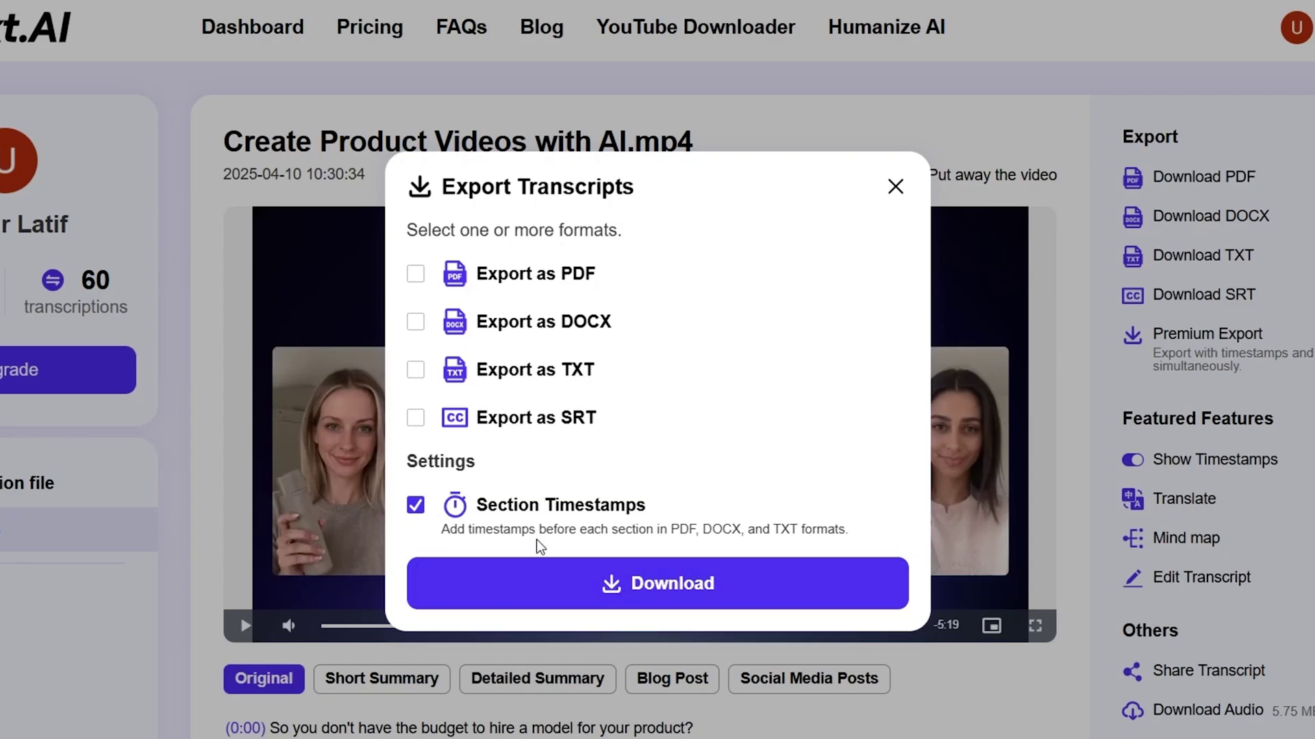
- Start the transcript export download with Section Timestamps enabled
{"action": "left_click", "coordinate": [633, 585]}
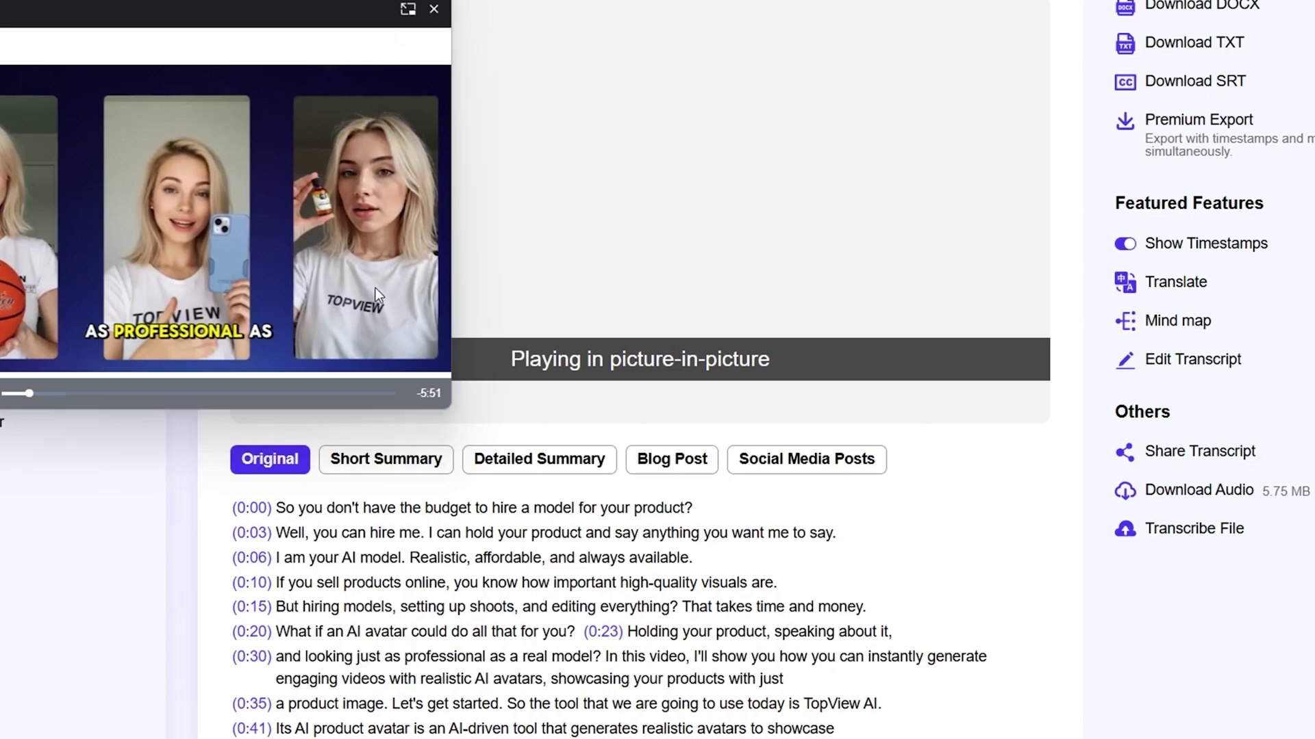
- Return the picture-in-picture video to the transcript page and look over the synced transcript beneath it
{"action": "left_click", "coordinate": [407, 10]}
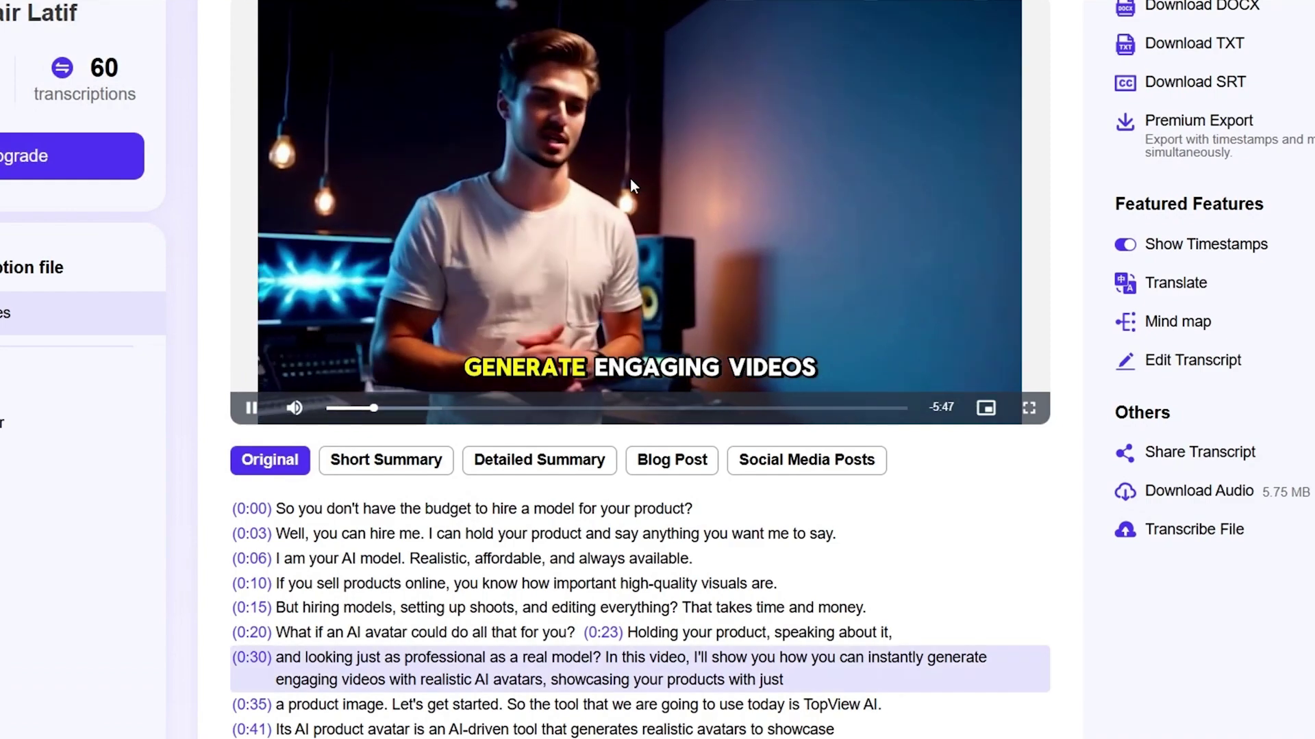
{"action": "scroll", "coordinate": [1130, 479], "scroll_direction": "down", "scroll_amount": 3}
{"action": "scroll", "coordinate": [1167, 498], "scroll_direction": "up", "scroll_amount": 4}
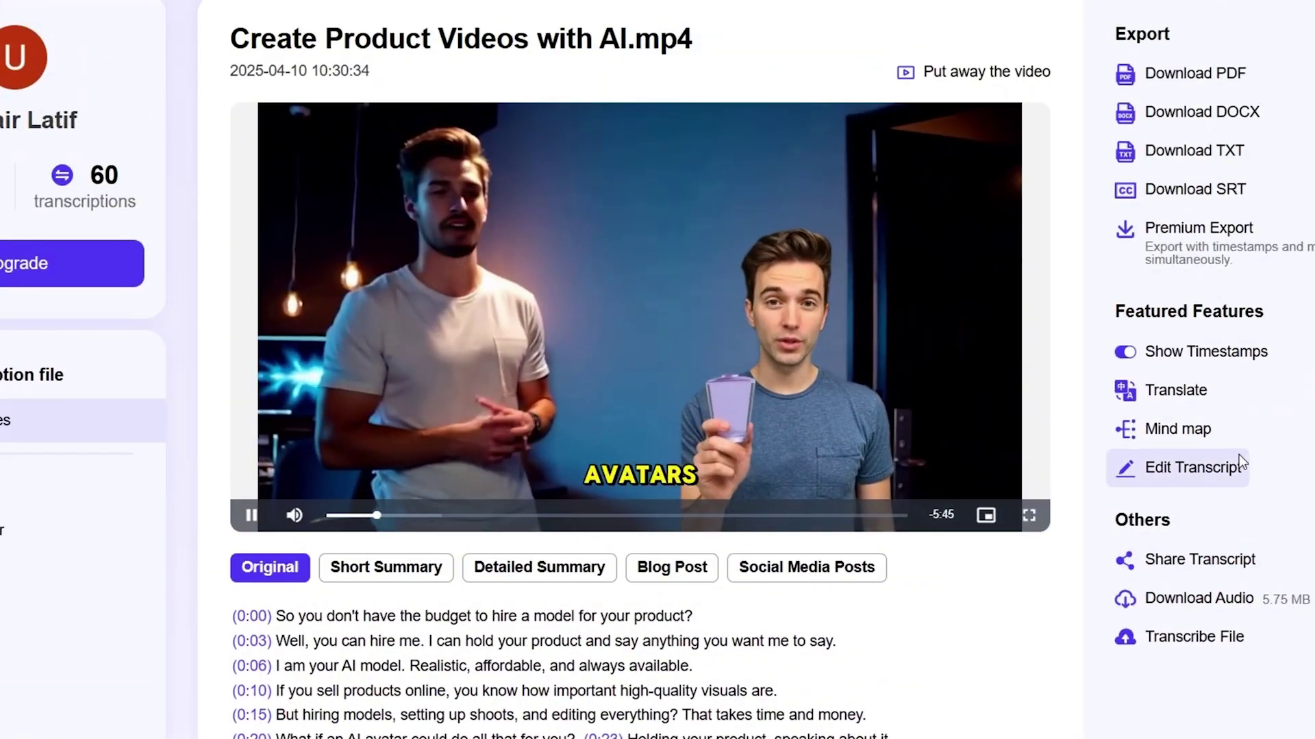
{"action": "scroll", "coordinate": [1269, 449], "scroll_direction": "down", "scroll_amount": 3}
{"action": "scroll", "coordinate": [1270, 450], "scroll_direction": "up", "scroll_amount": 3}
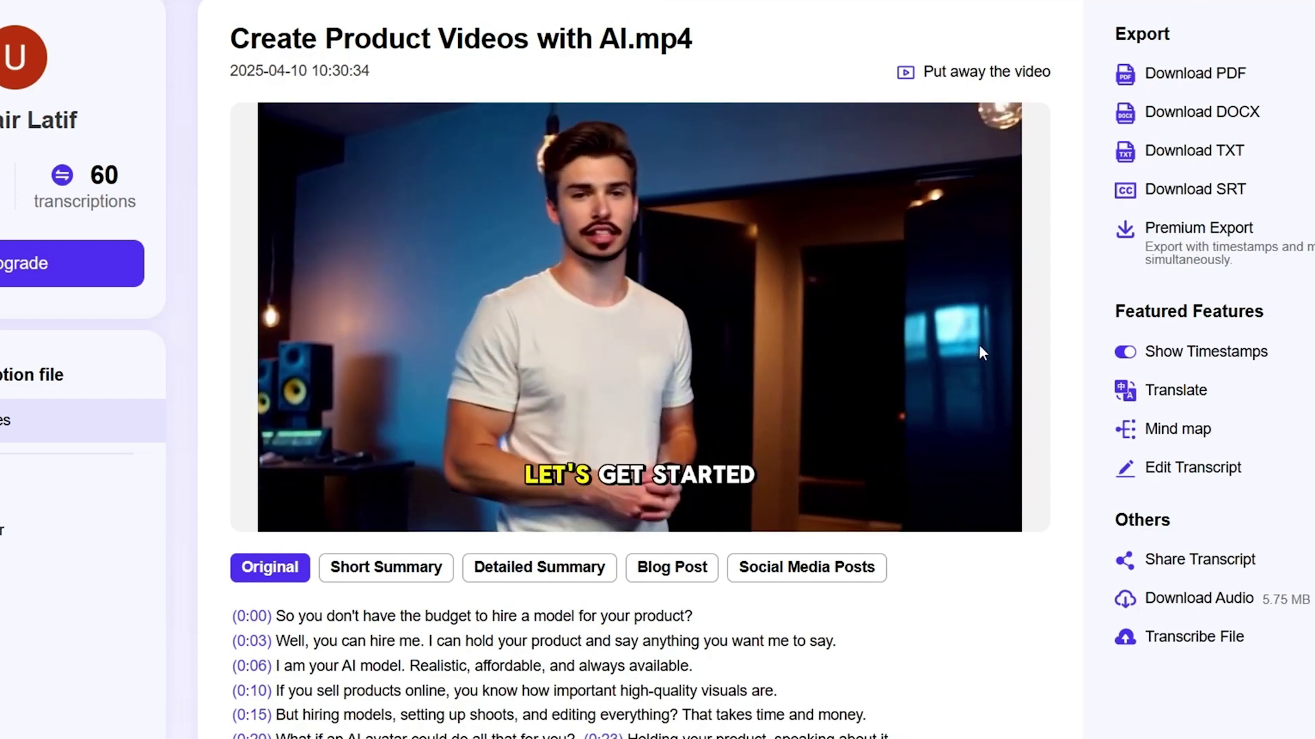
- Review the export choices for the transcript, from PDF, DOCX, TXT and SRT to Premium Export
{"action": "mouse_move", "coordinate": [980, 343]}
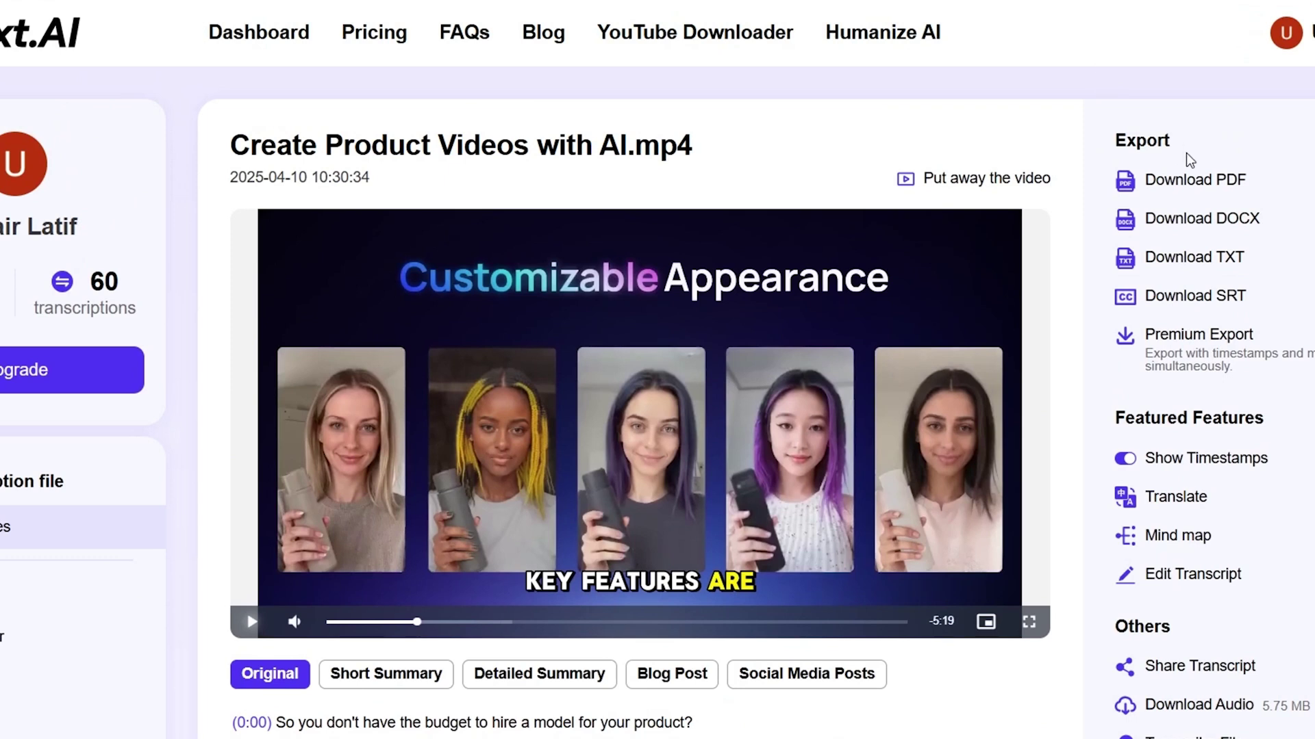
{"action": "left_click_drag", "start_coordinate": [1147, 146], "coordinate": [1154, 336]}
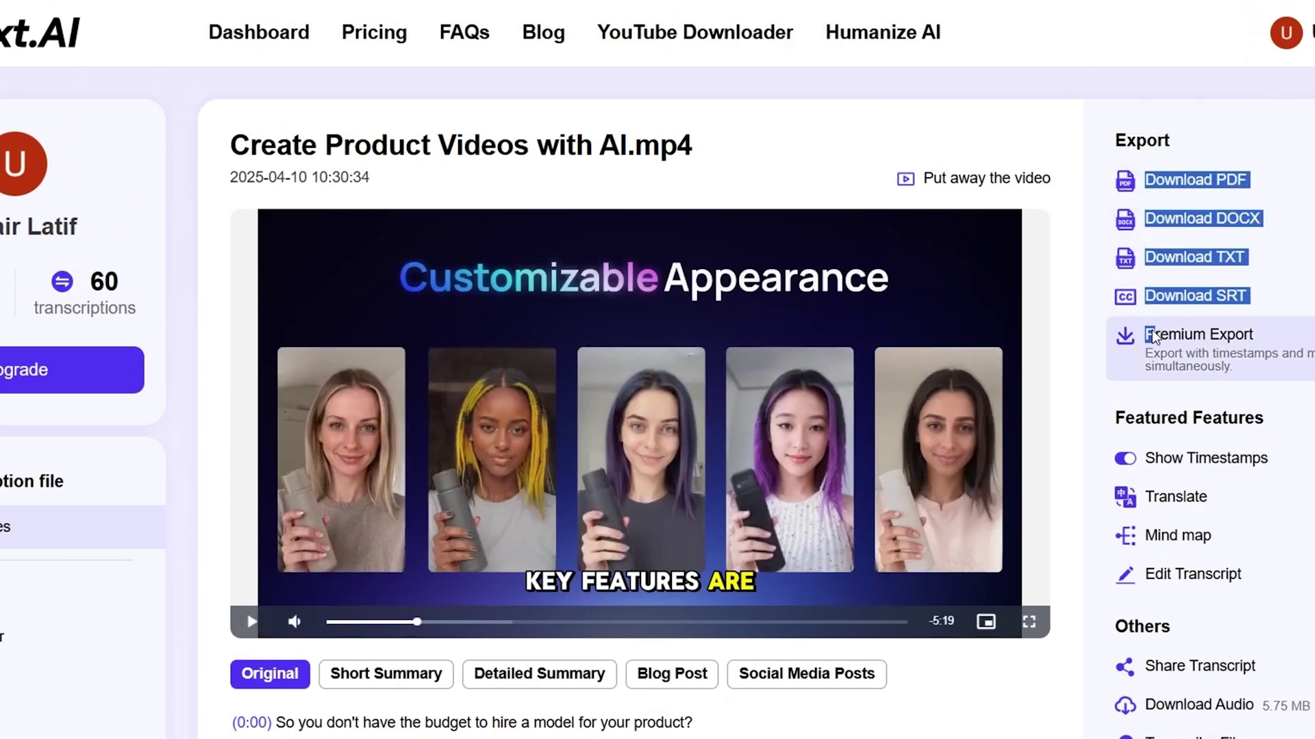
{"action": "left_click", "coordinate": [1157, 239]}
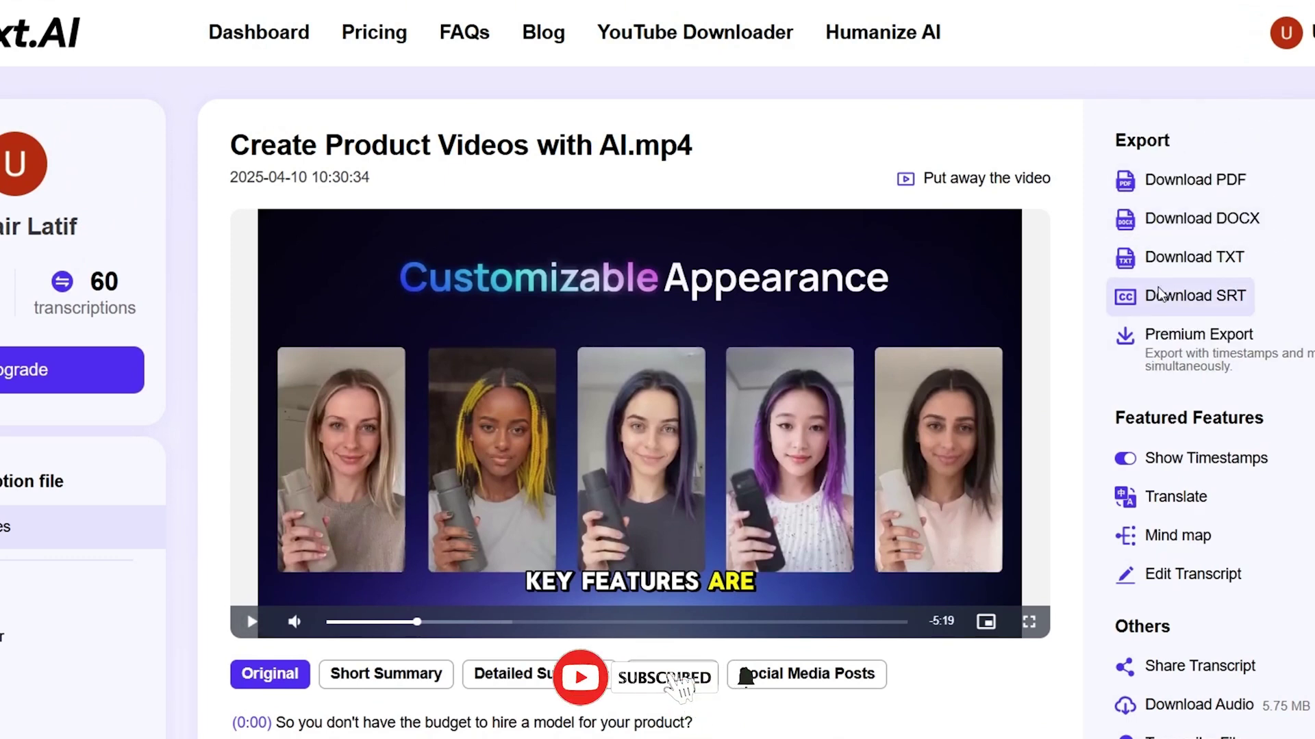